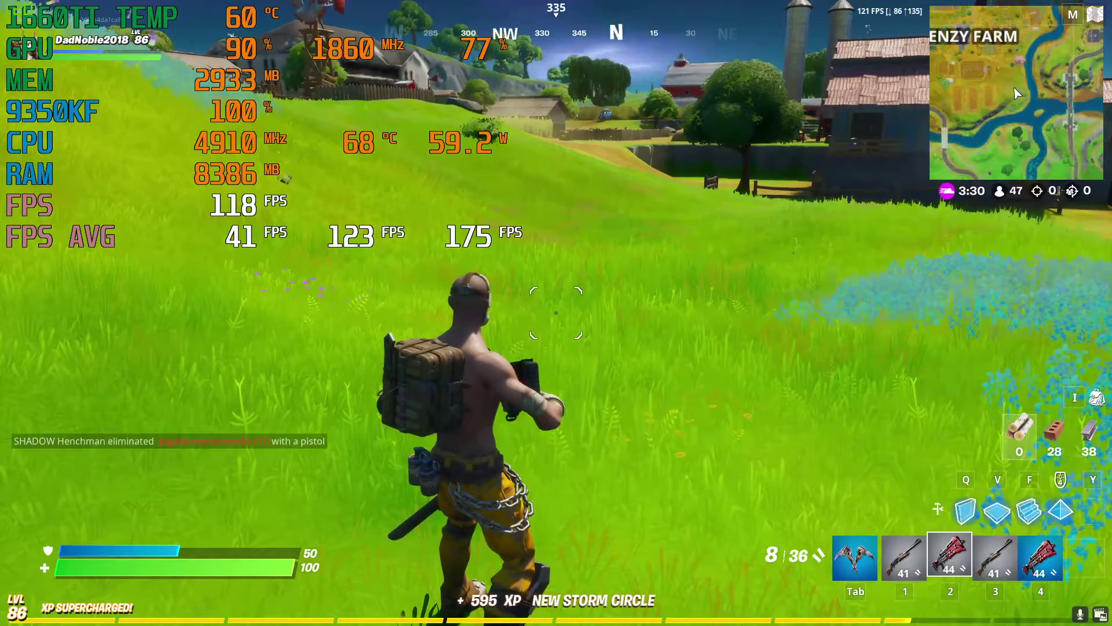
Step: Run across the field and along the fence toward the Frenzy Farm farmhouse
key(w)
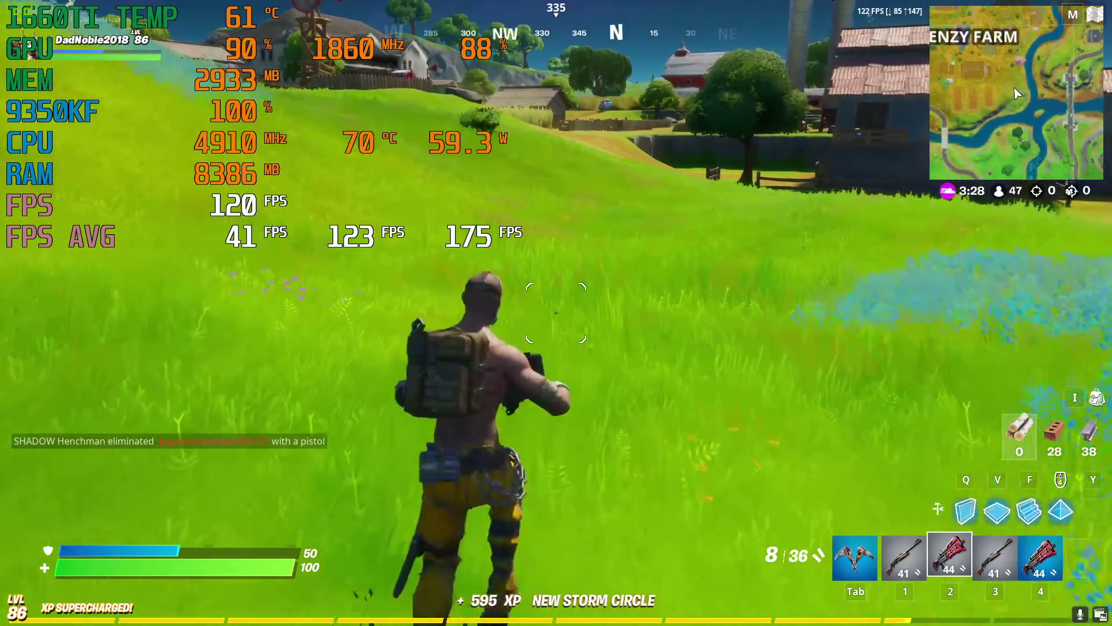
key(w)
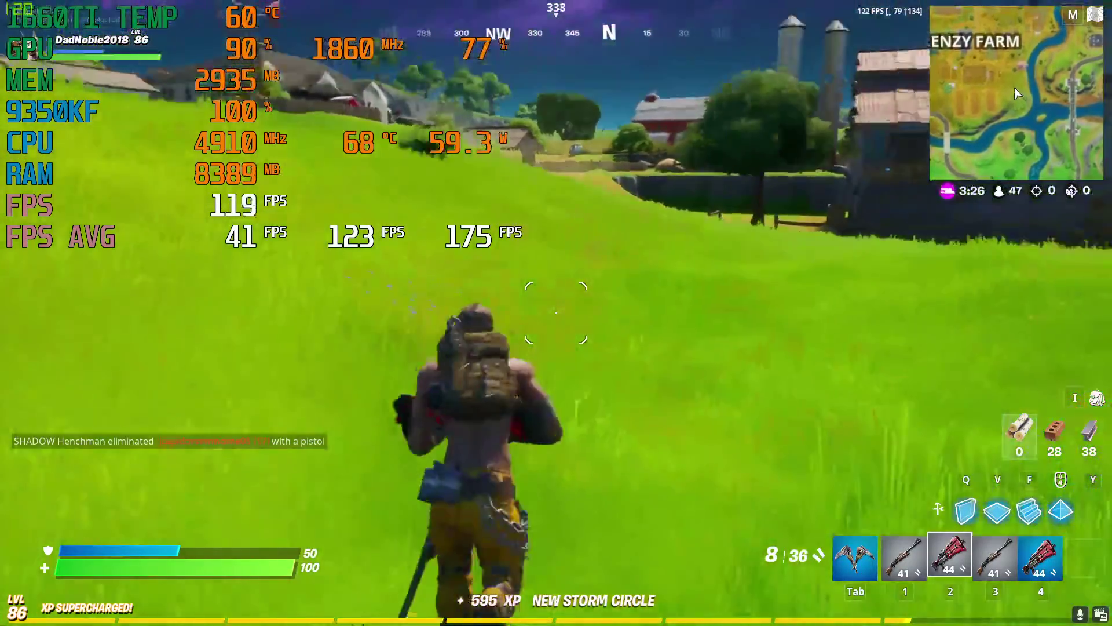
key(w)
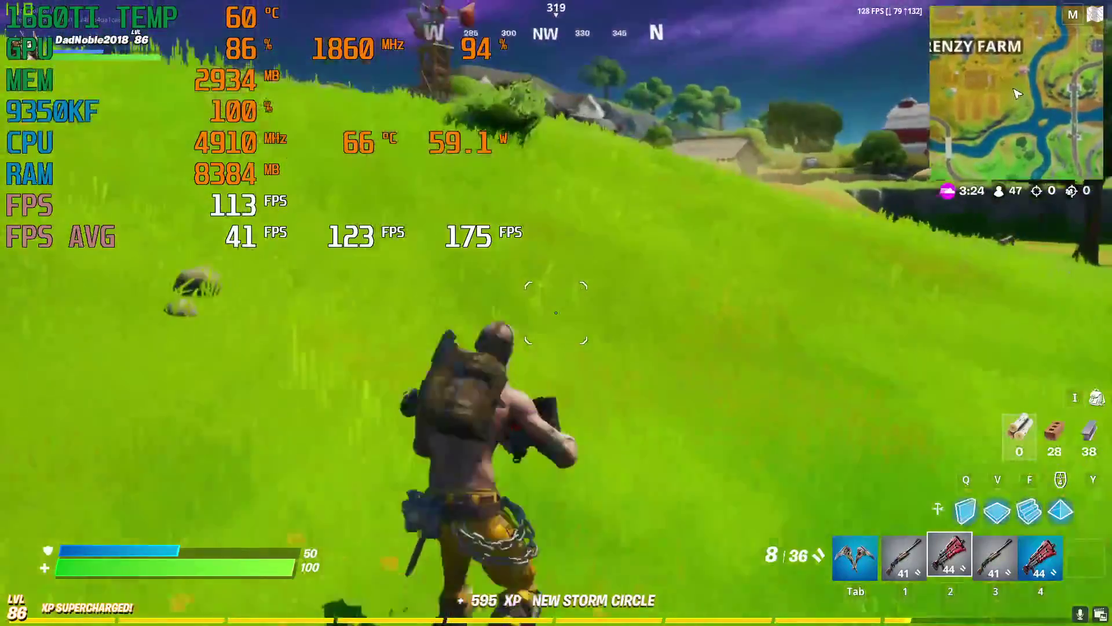
key(w)
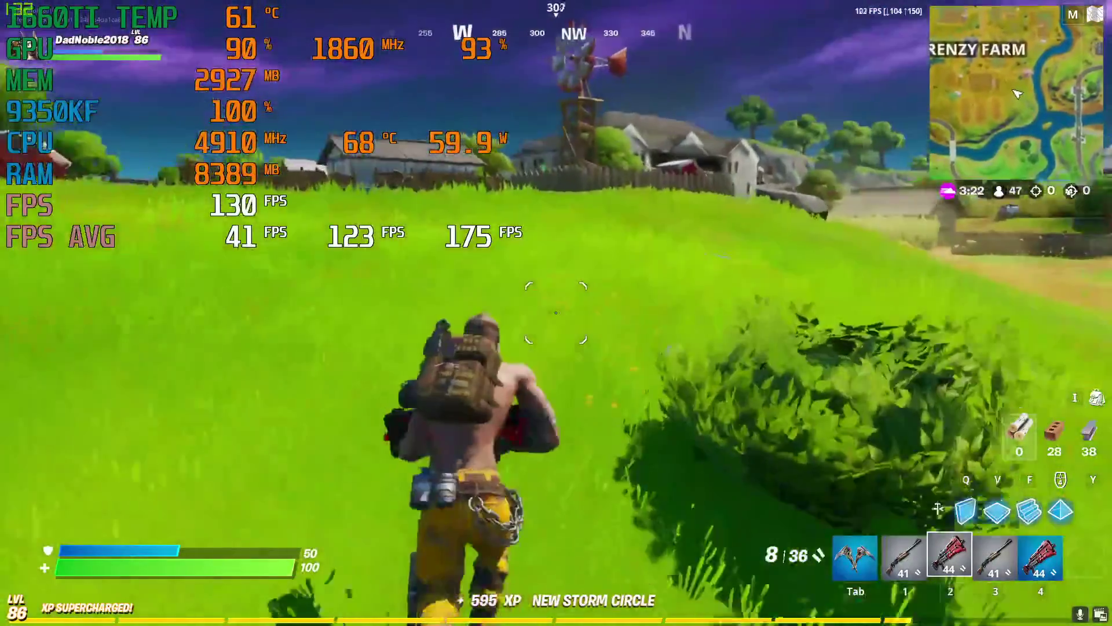
key(w)
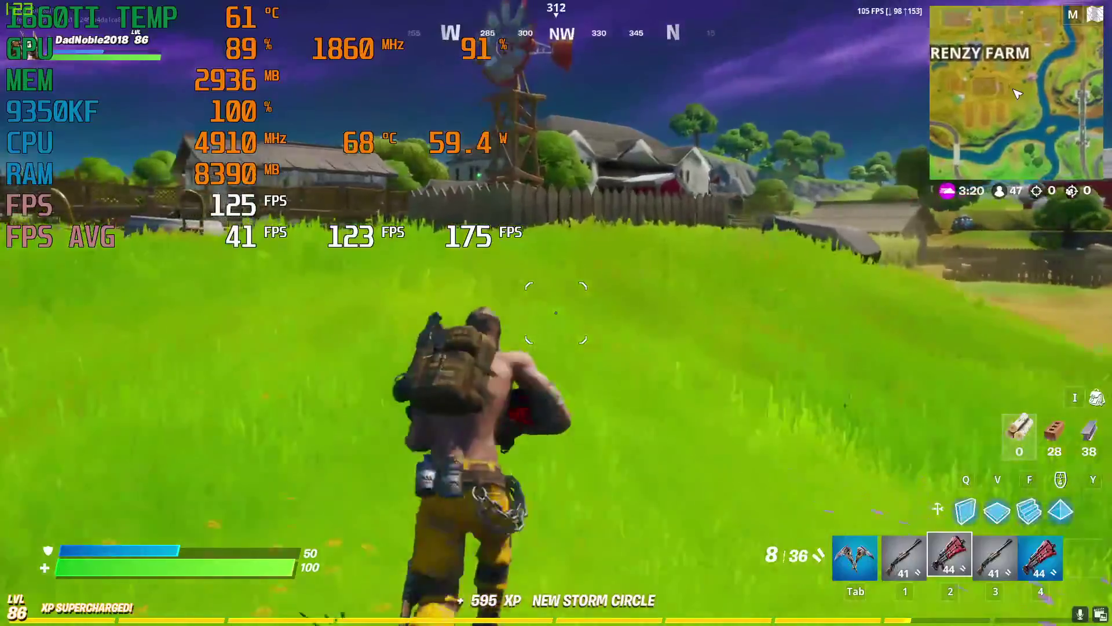
key(w)
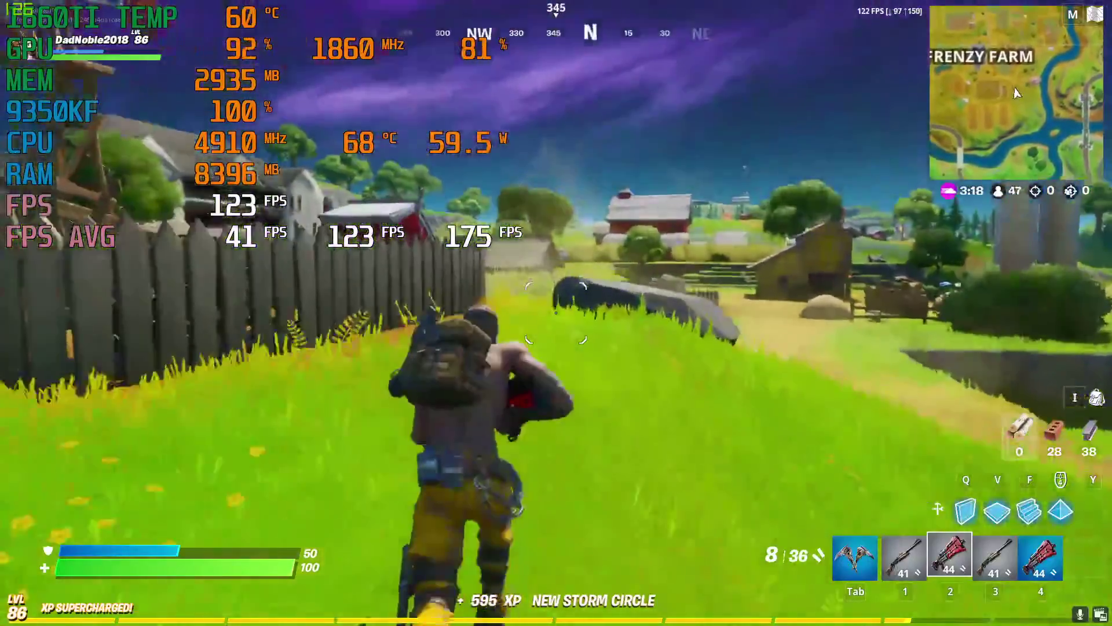
key(w)
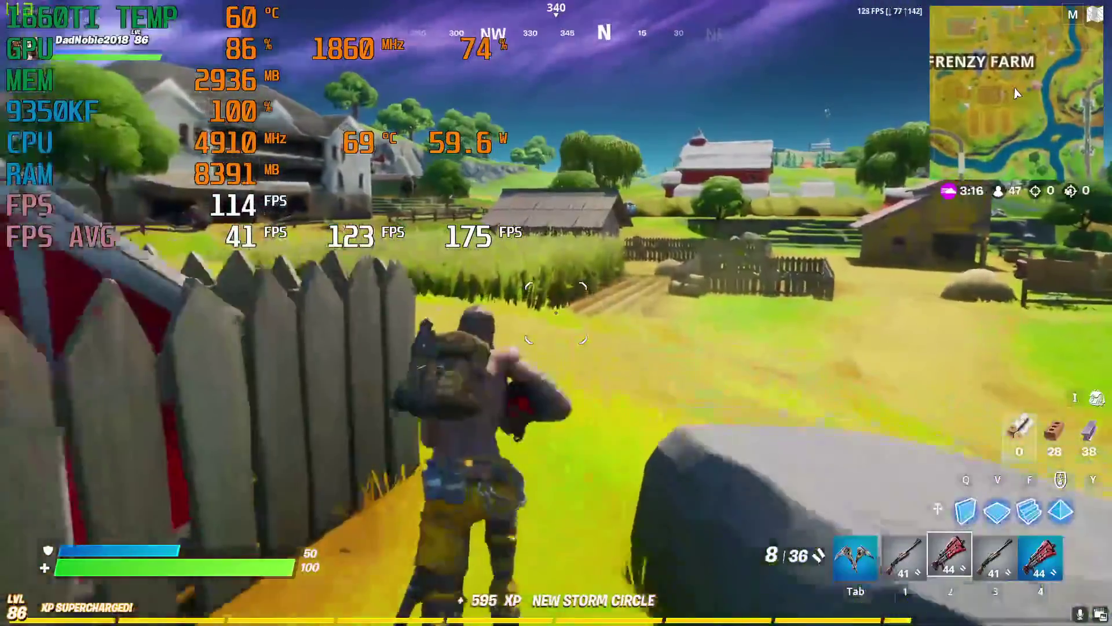
key(w)
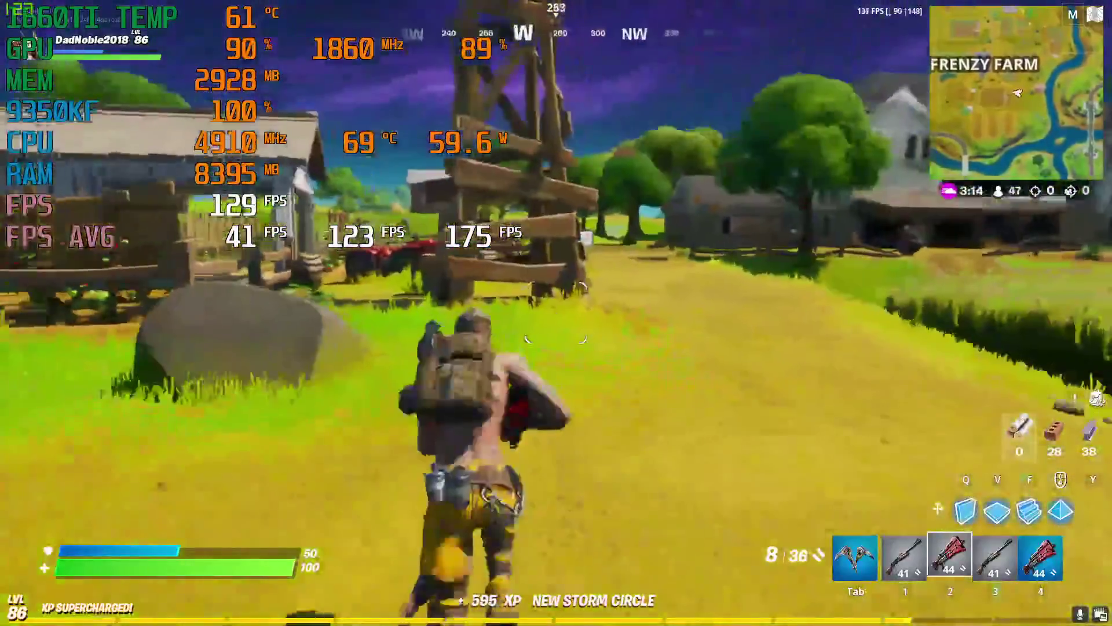
key(w)
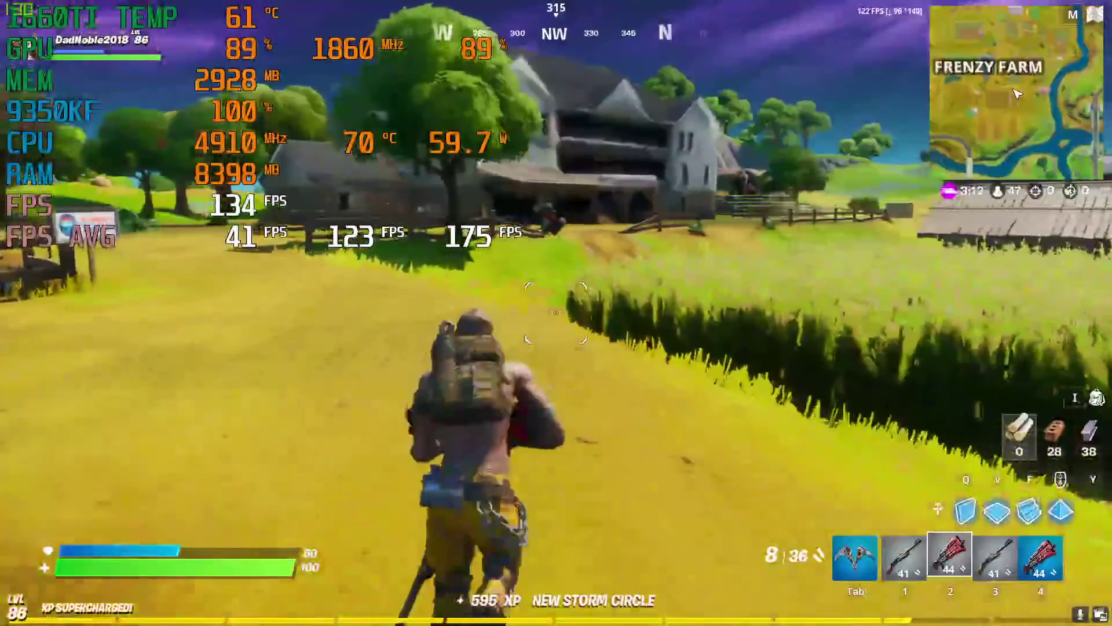
key(w)
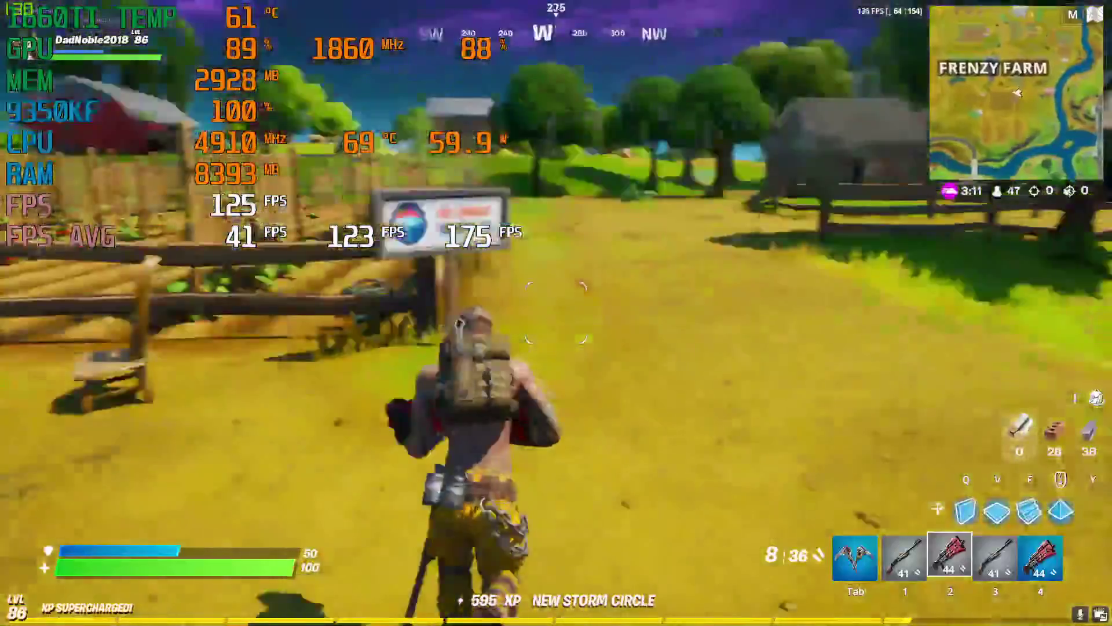
key(w)
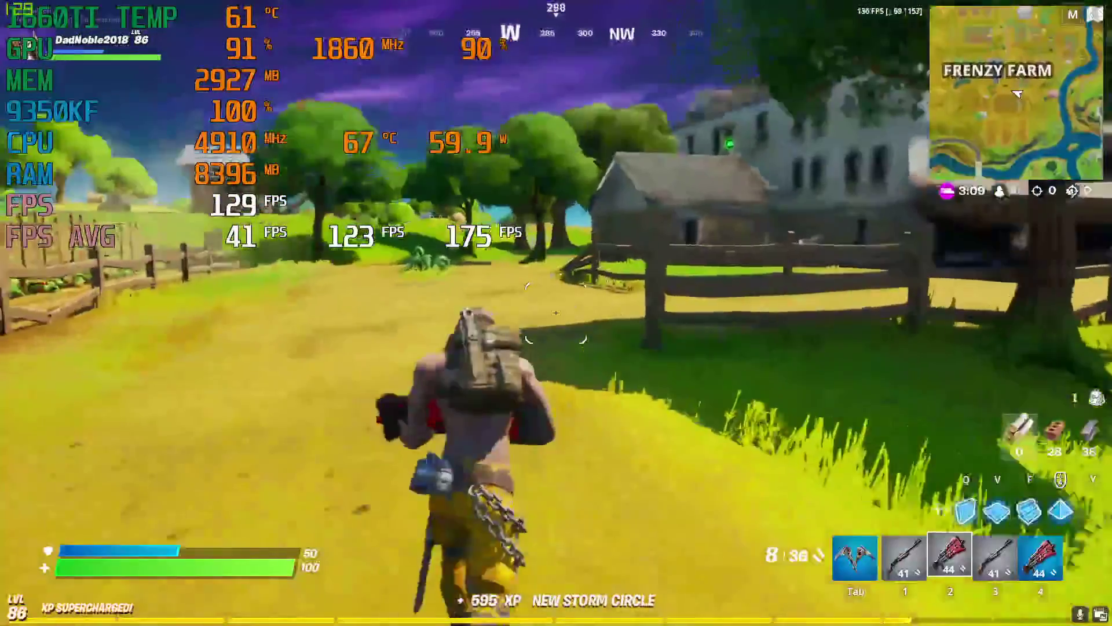
Step: Run past the tractor and barns into the wooden shed to the pistol and open the inventory
key(w)
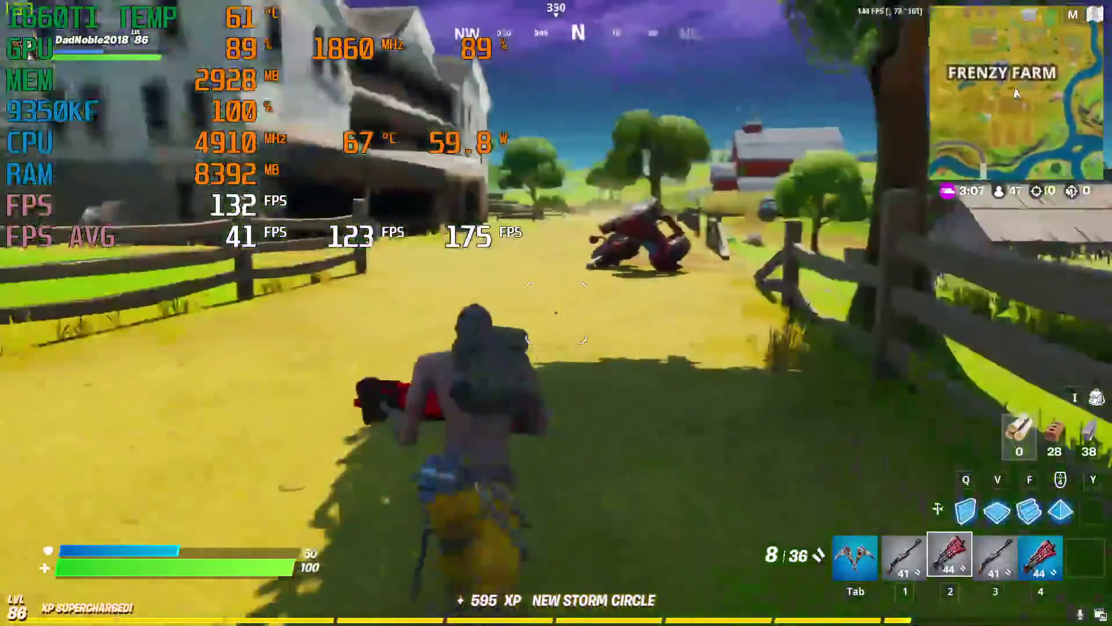
key(w)
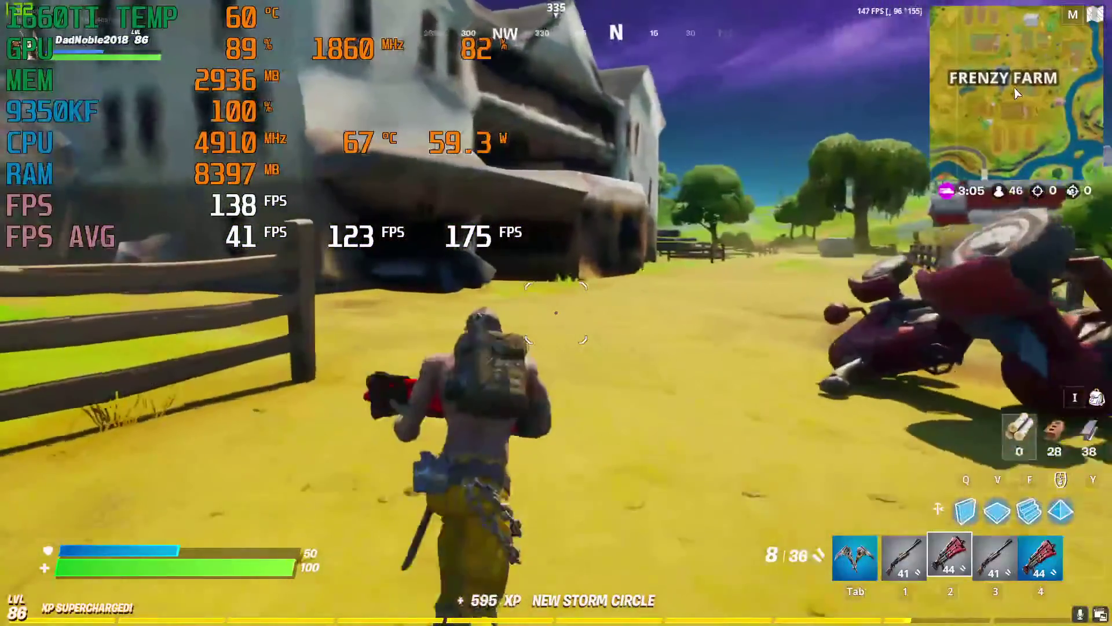
key(w)
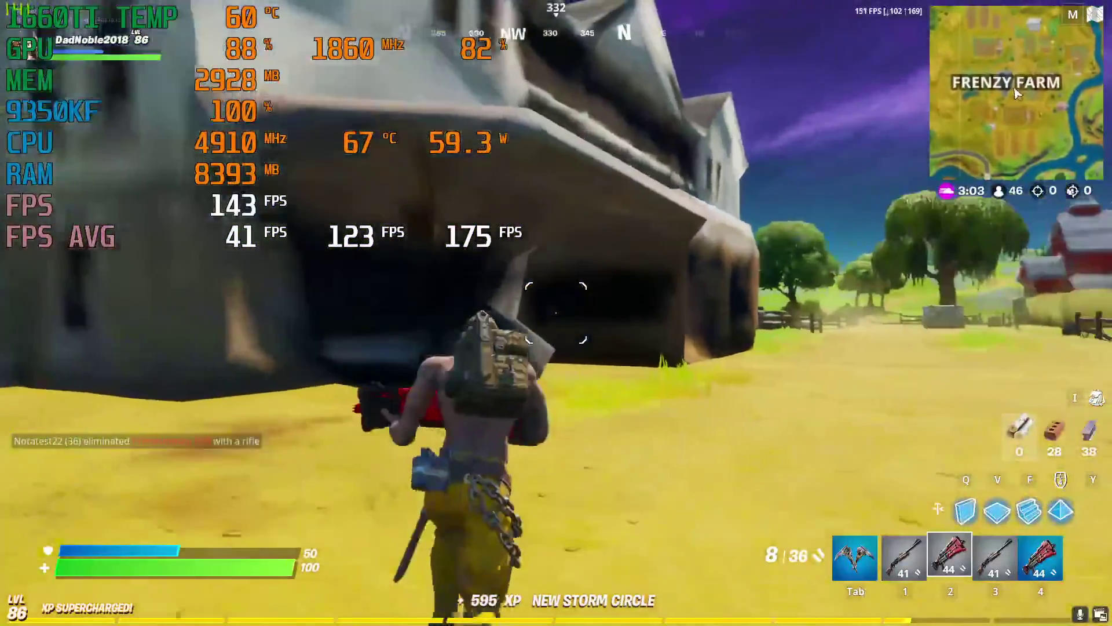
key(w)
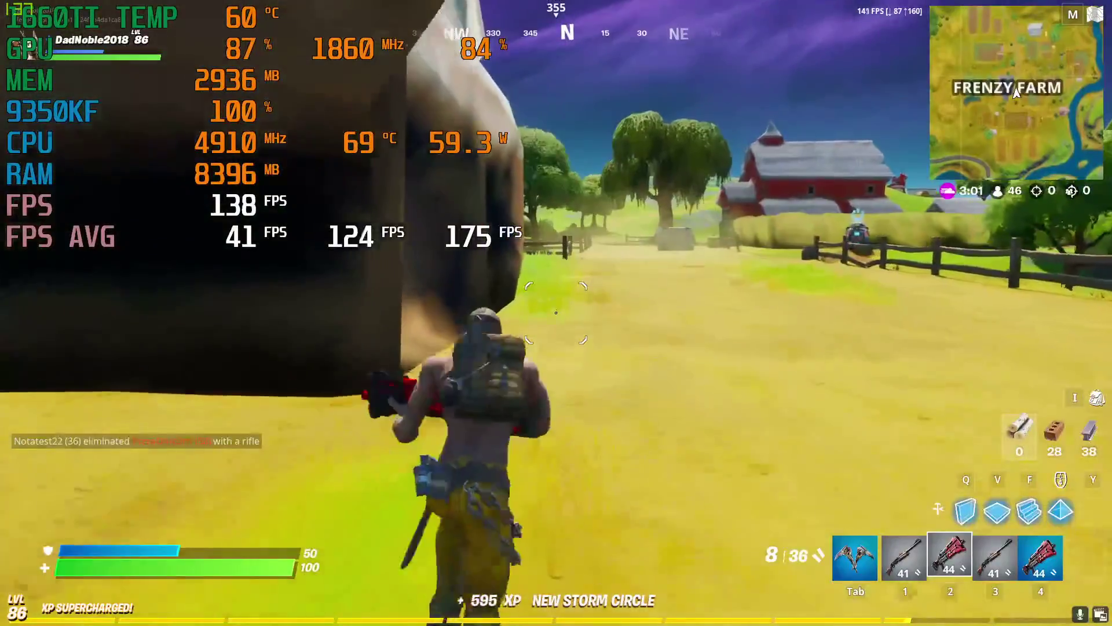
key(w)
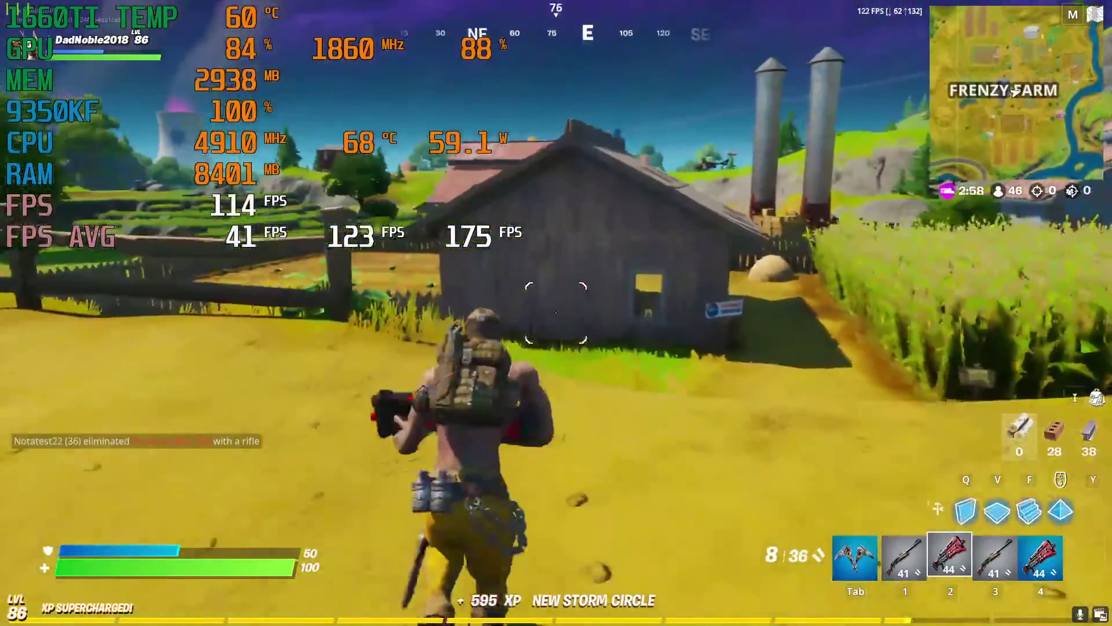
key(w)
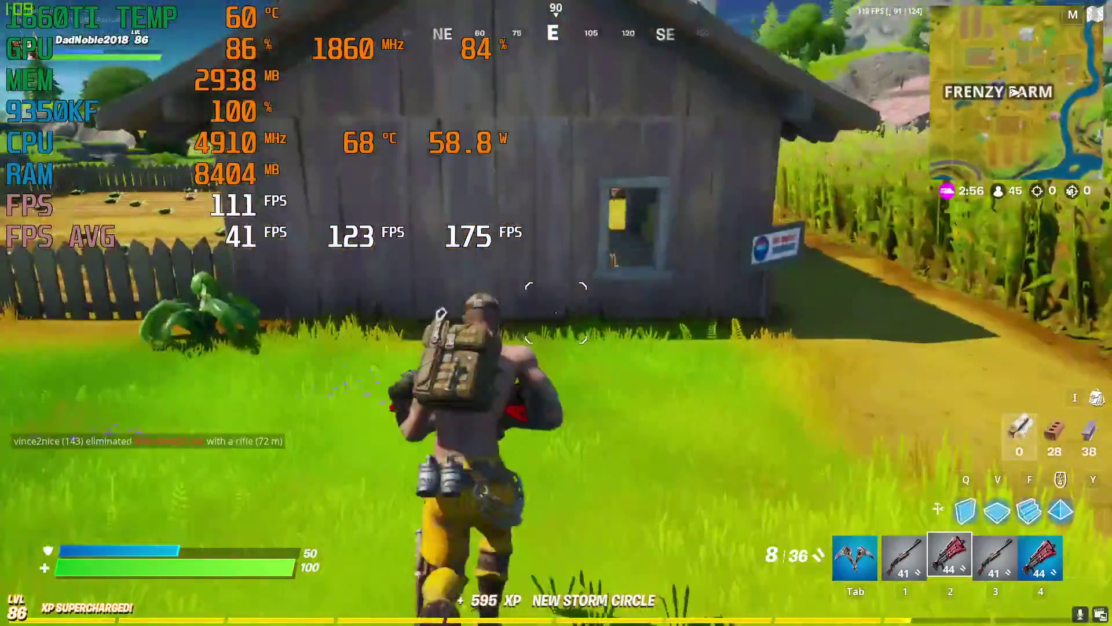
key(w)
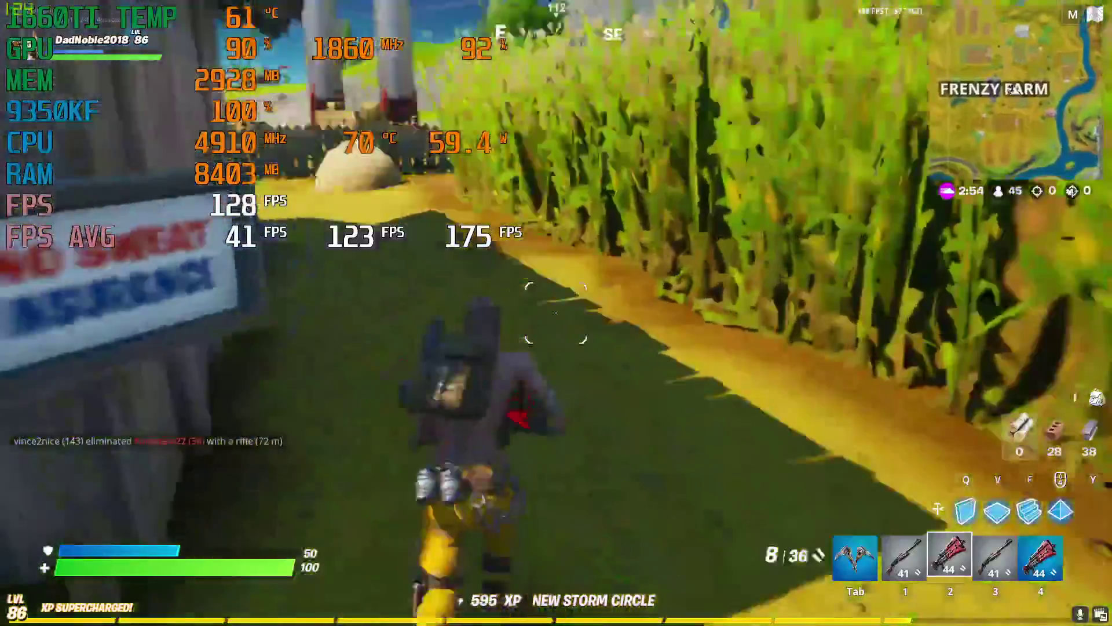
key(w)
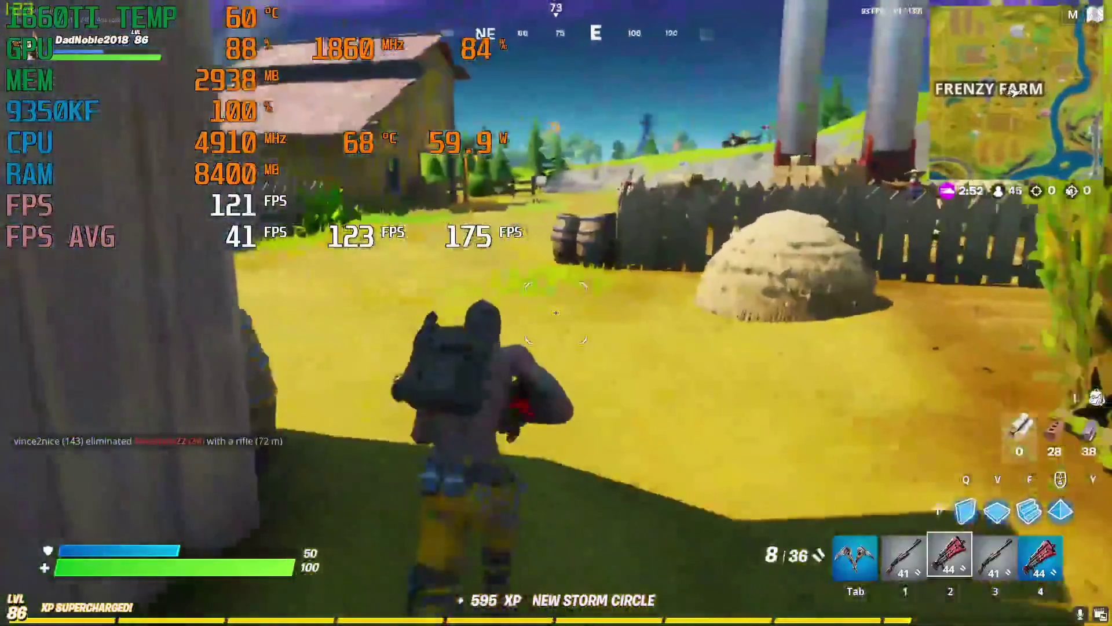
key(w)
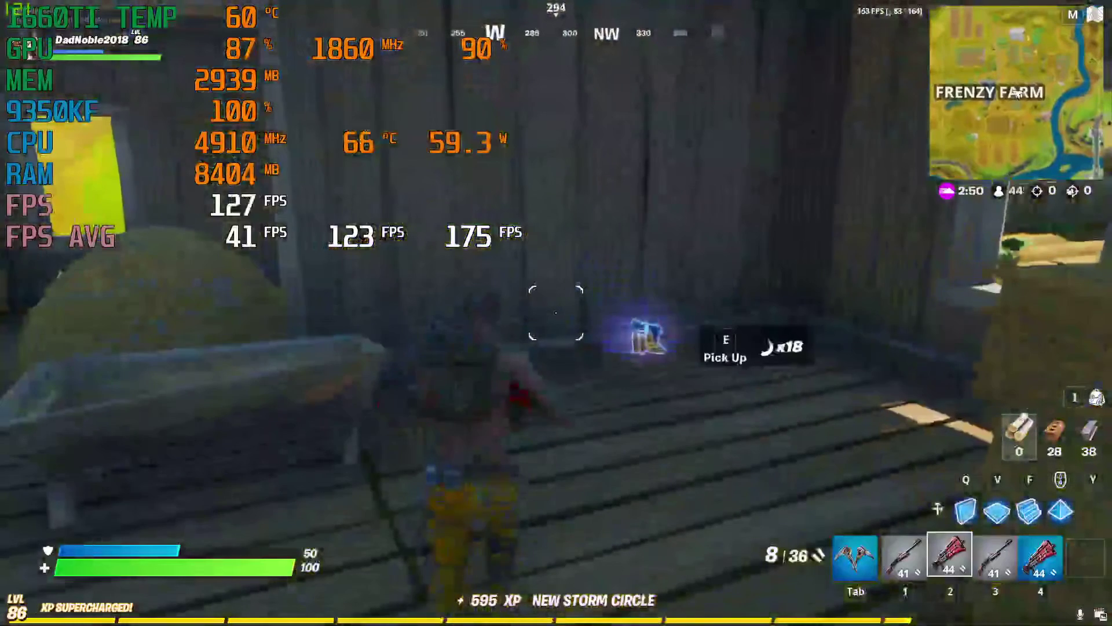
key(Tab)
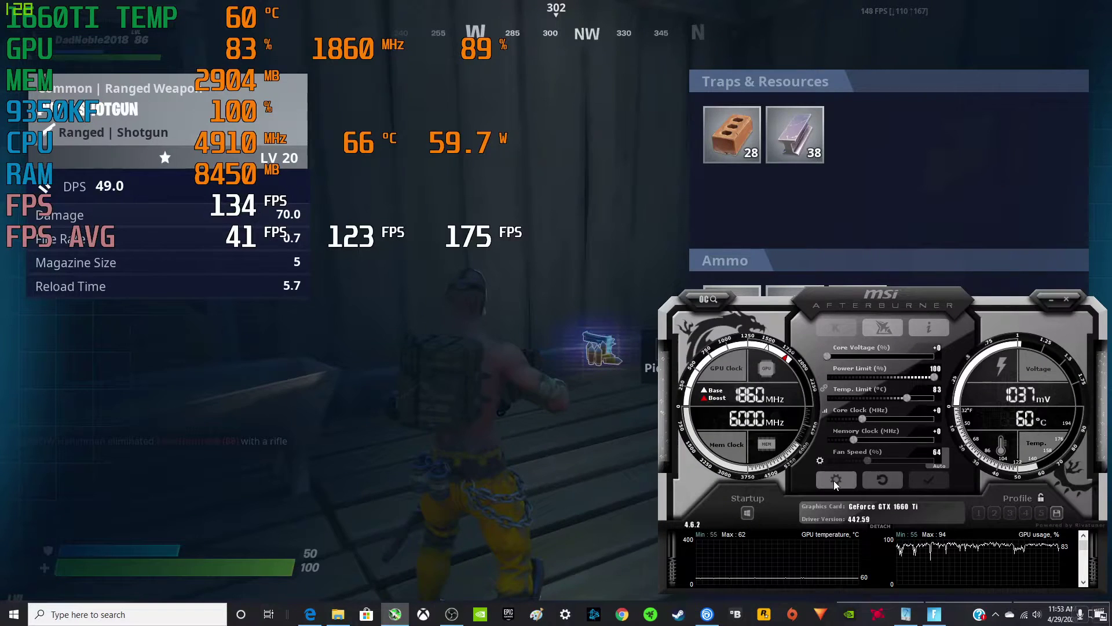
Step: In Afterburner's Monitoring settings, select the Framerate graph with group name FPS and 0–200 limits
click(833, 480)
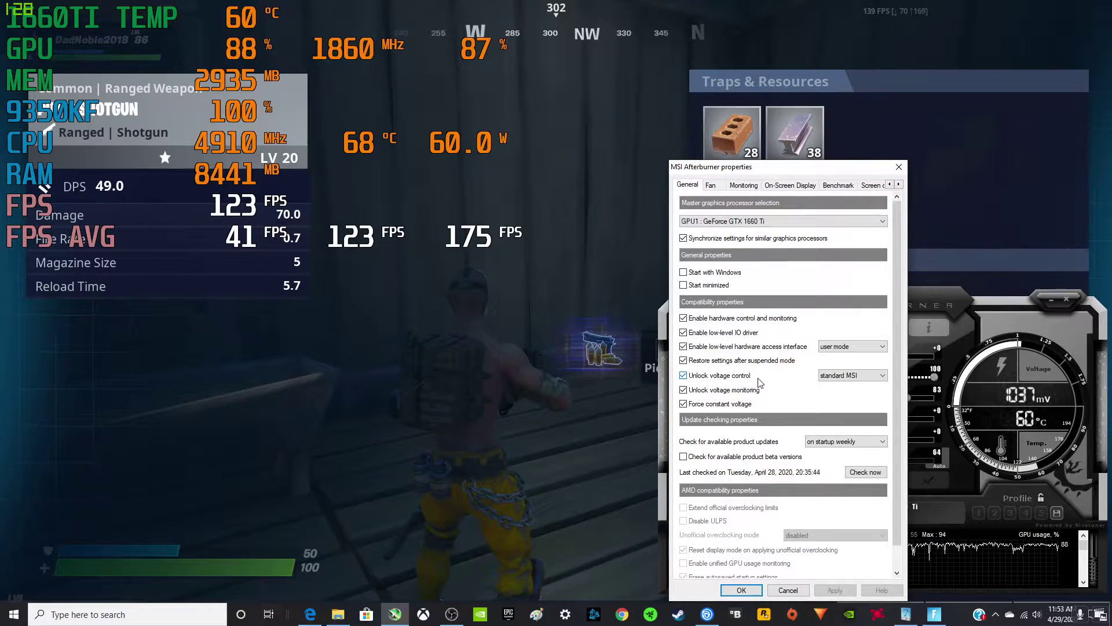
click(742, 186)
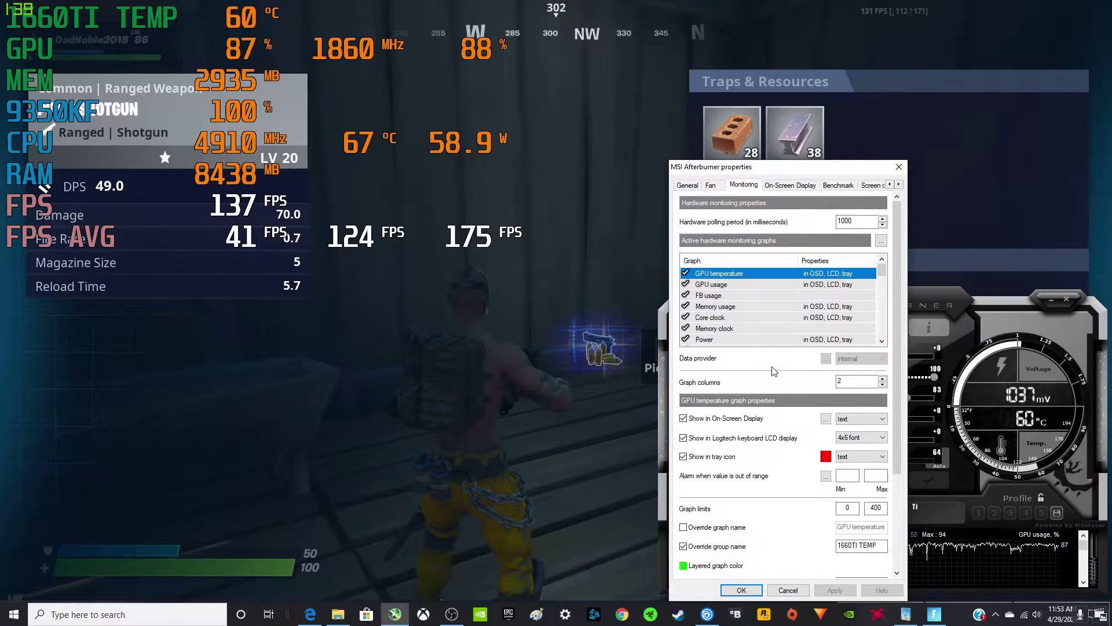
click(882, 343)
click(882, 344)
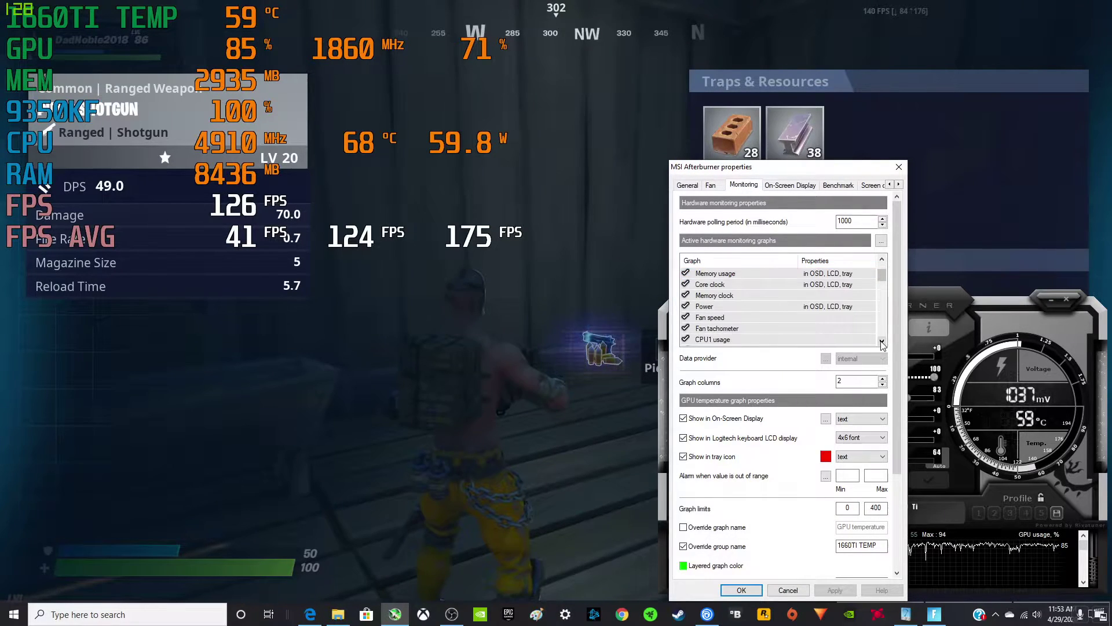
click(882, 343)
click(882, 343)
click(882, 344)
click(882, 344)
click(882, 343)
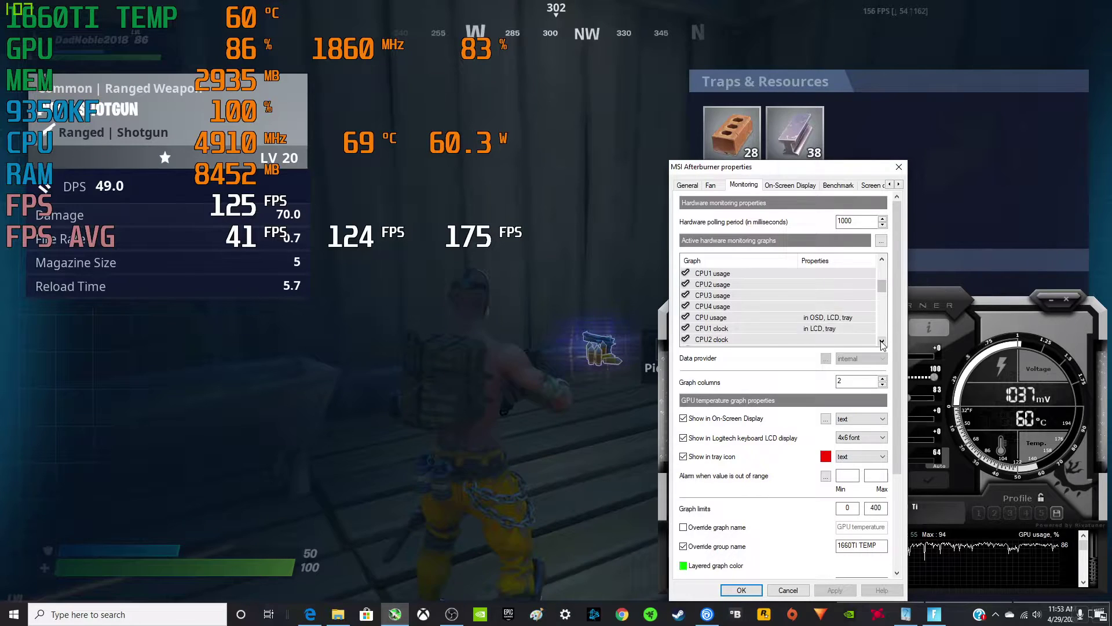
click(882, 344)
click(882, 343)
click(882, 343)
click(882, 343)
click(882, 344)
click(882, 343)
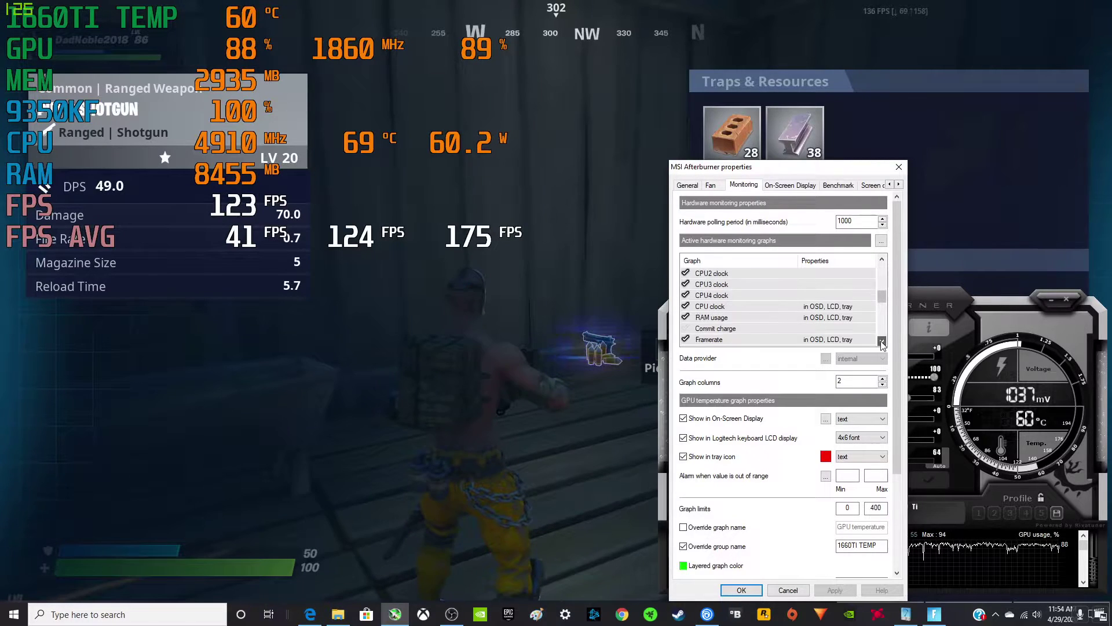
click(883, 343)
click(882, 344)
click(882, 343)
click(882, 343)
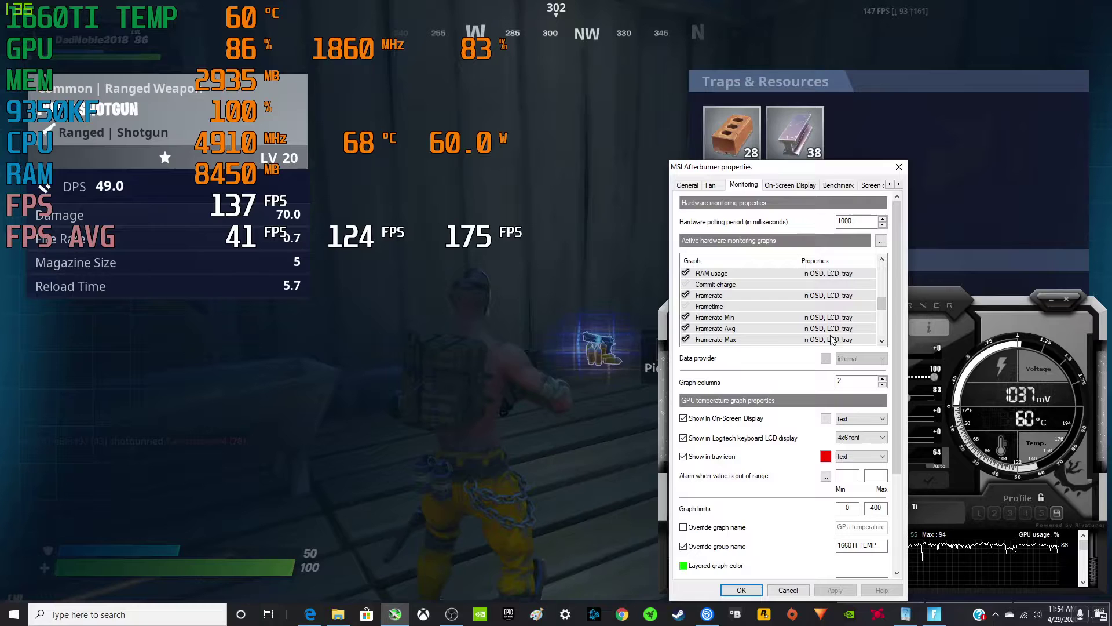
click(882, 344)
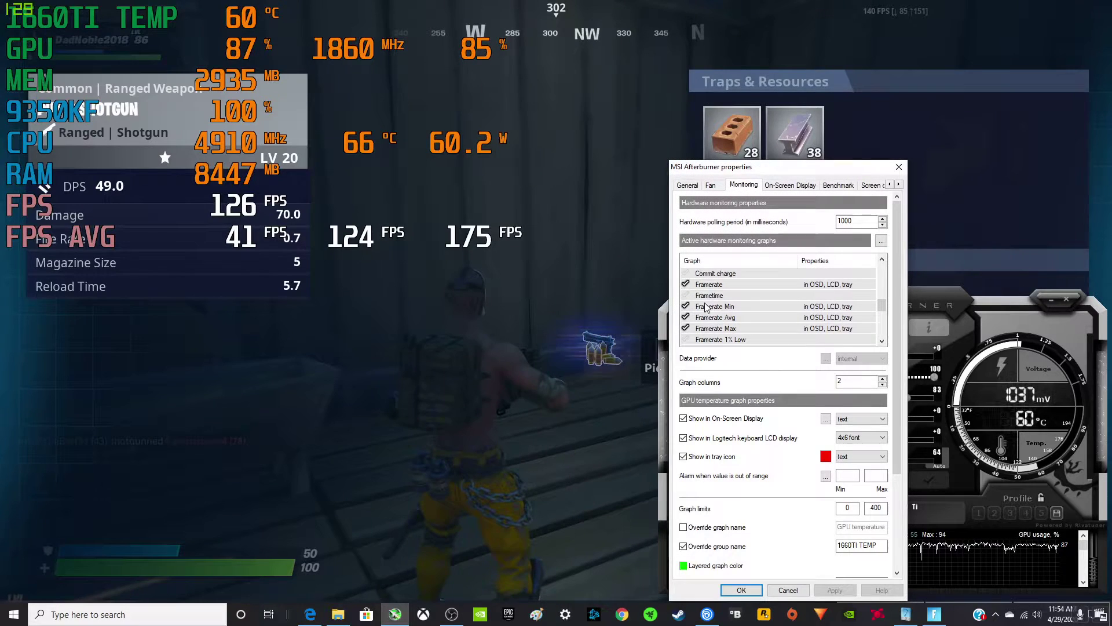
click(724, 286)
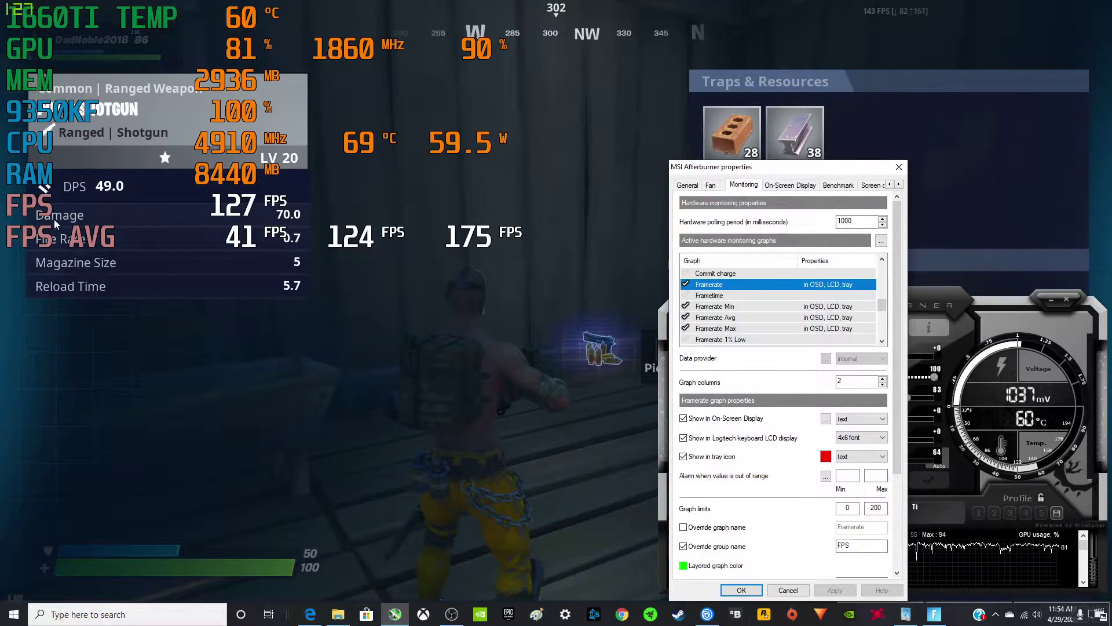
Step: Select the GPU usage graph, shown on-screen with 0–100 limits, from the monitoring list
scroll(742, 313, up, 5)
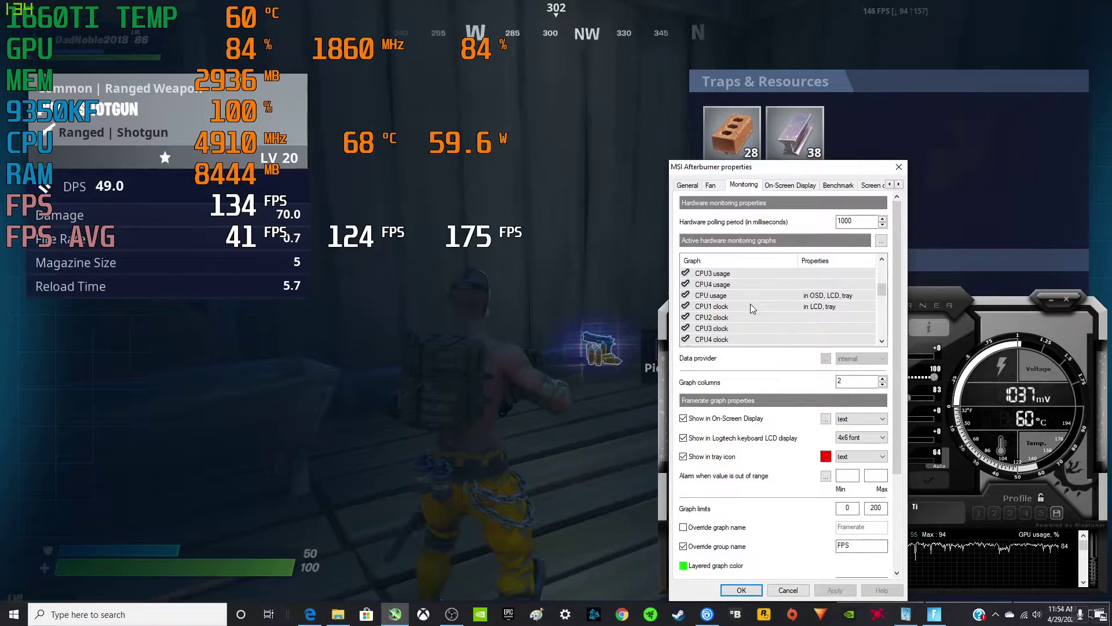
scroll(735, 315, down, 3)
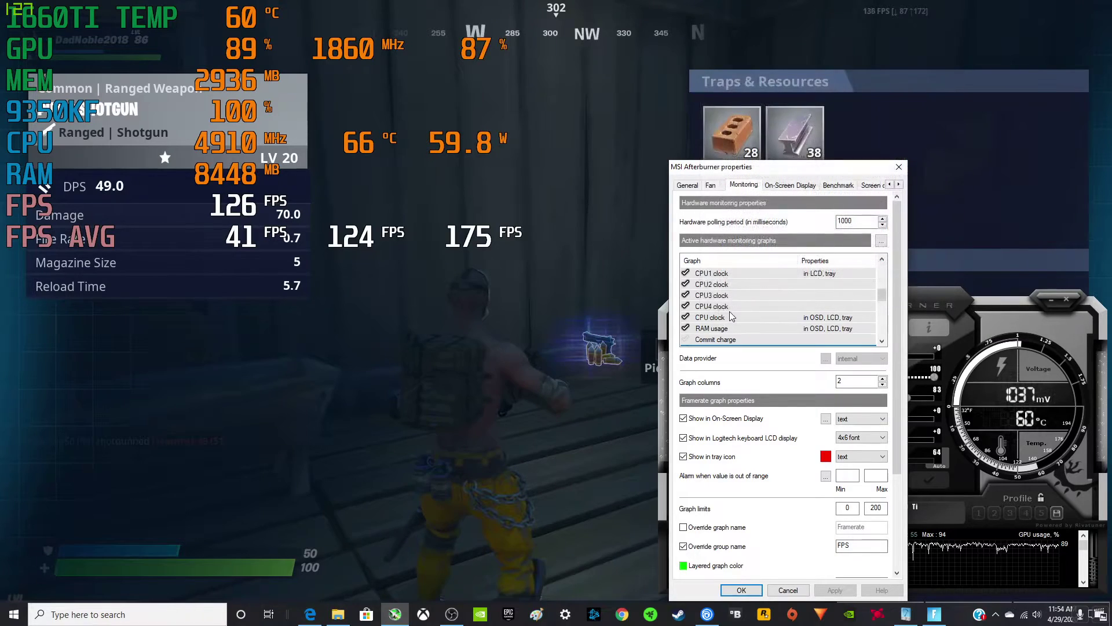
scroll(727, 318, up, 1)
scroll(731, 316, up, 2)
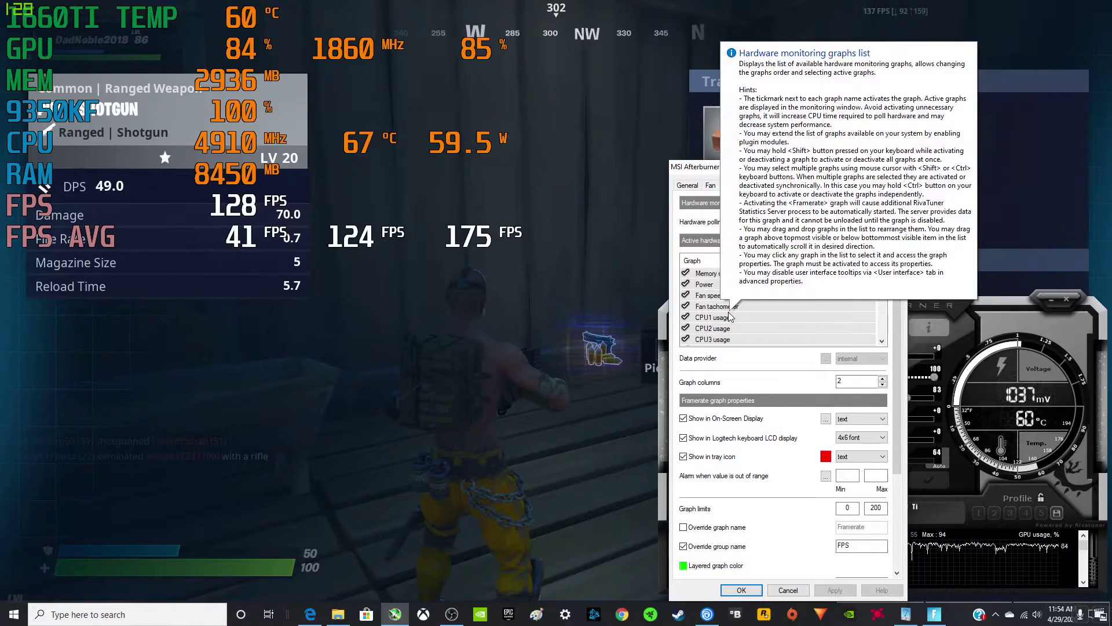
scroll(721, 307, up, 2)
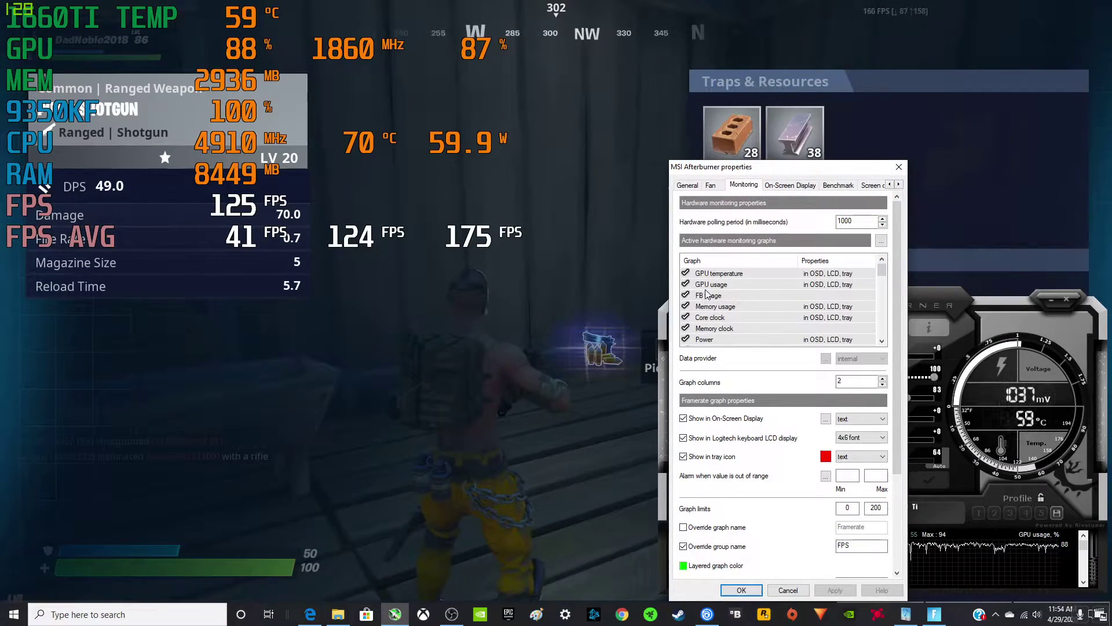
click(718, 285)
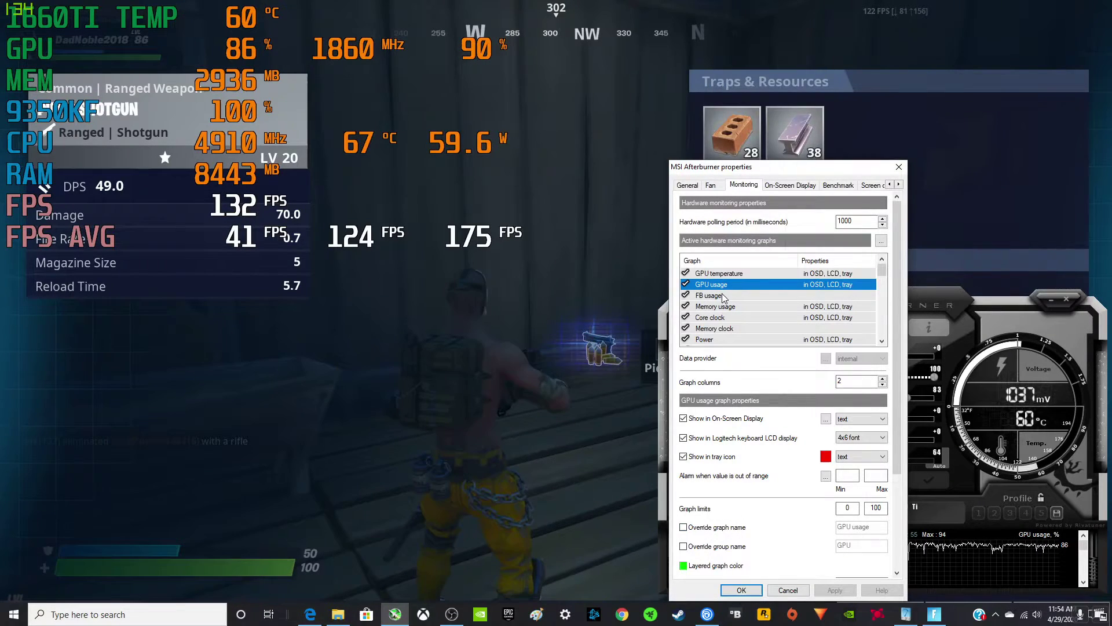
scroll(726, 309, down, 1)
scroll(729, 321, down, 2)
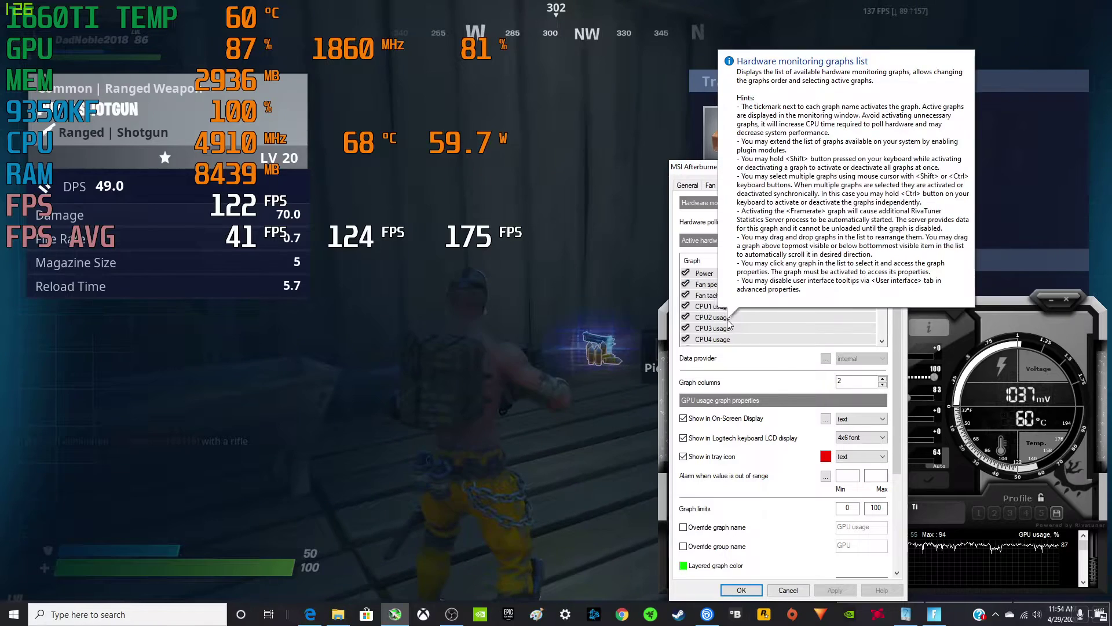
scroll(725, 316, down, 1)
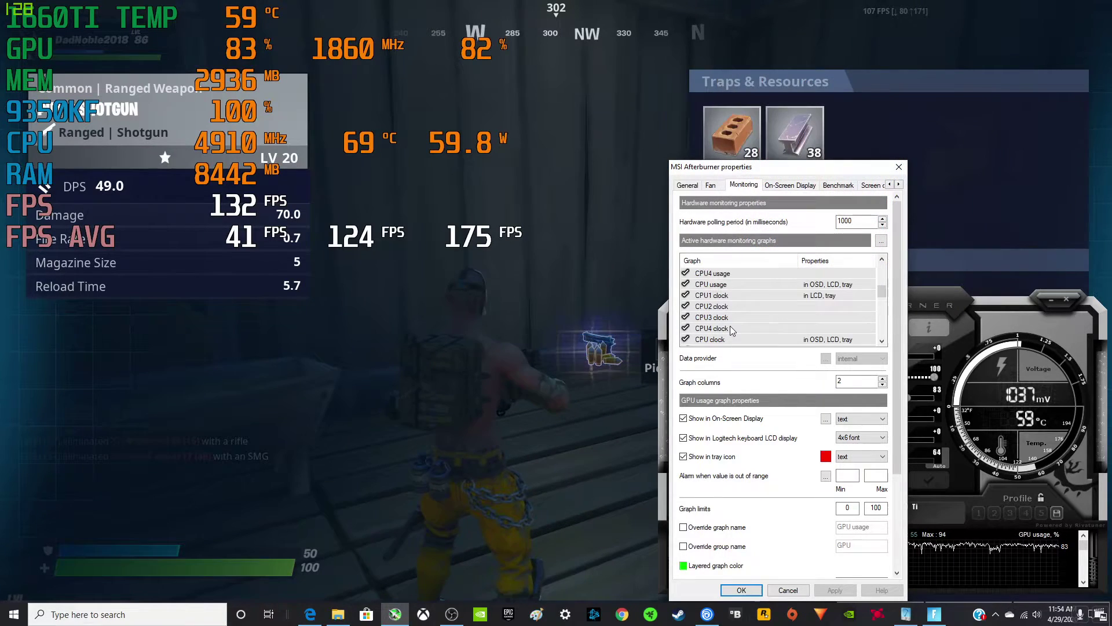
Step: Review the CPU clock, GPU temperature, GPU usage and FB usage graph settings
click(715, 341)
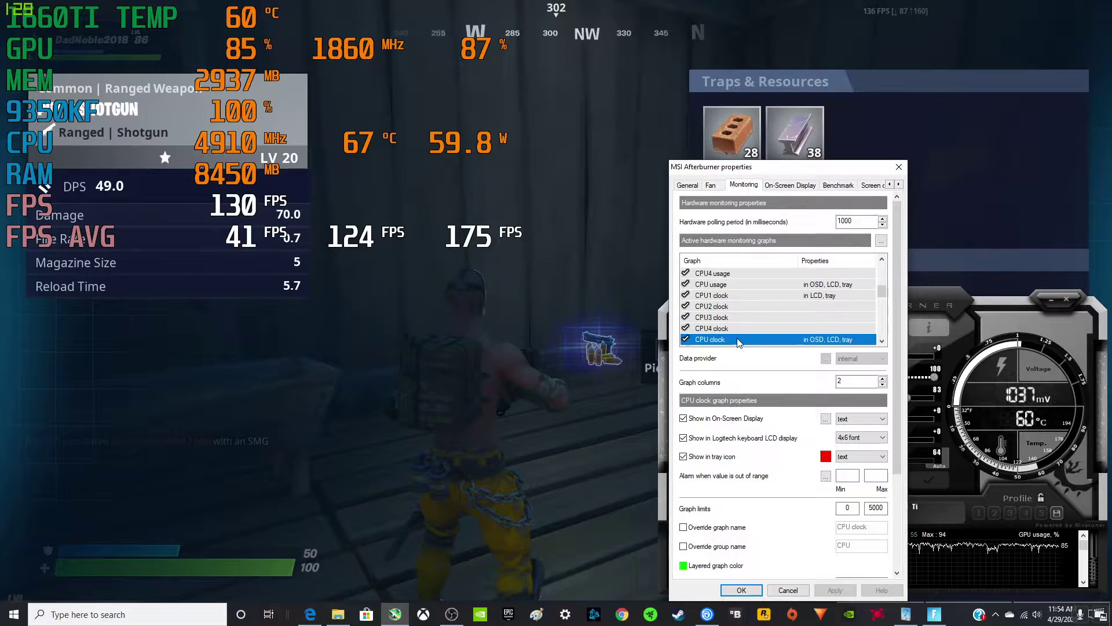
scroll(747, 310, down, 1)
scroll(749, 312, down, 2)
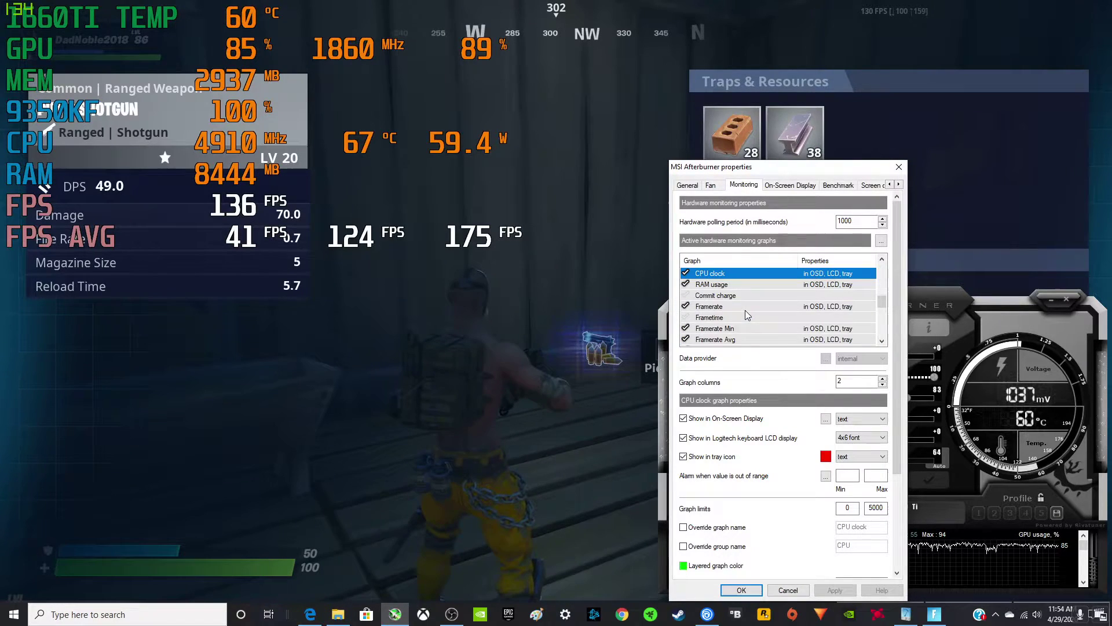
scroll(751, 316, up, 3)
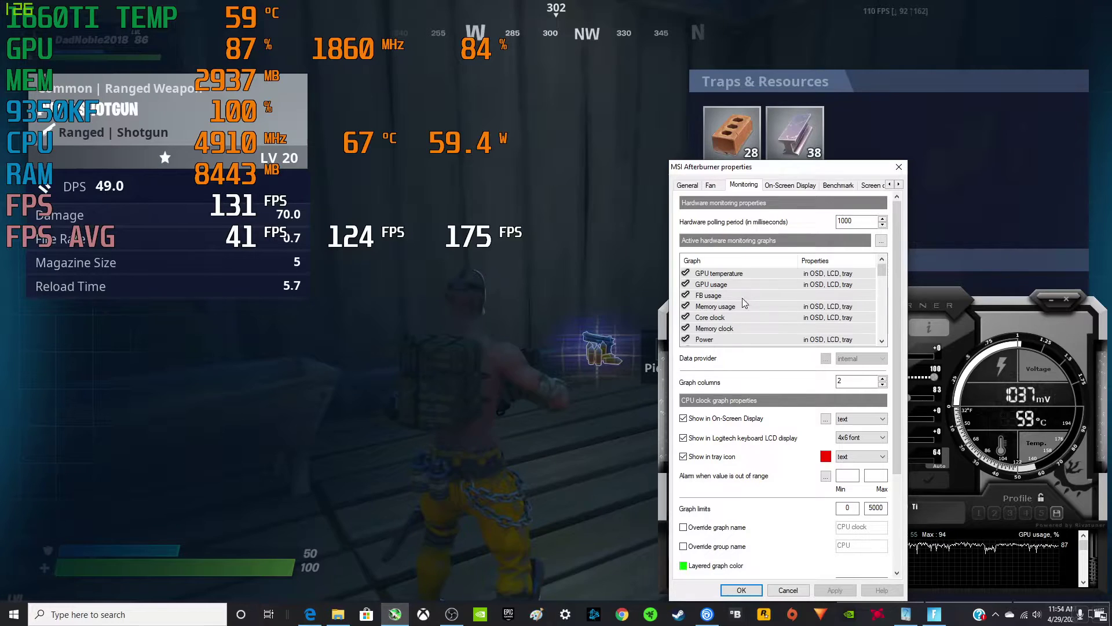
click(730, 277)
click(728, 284)
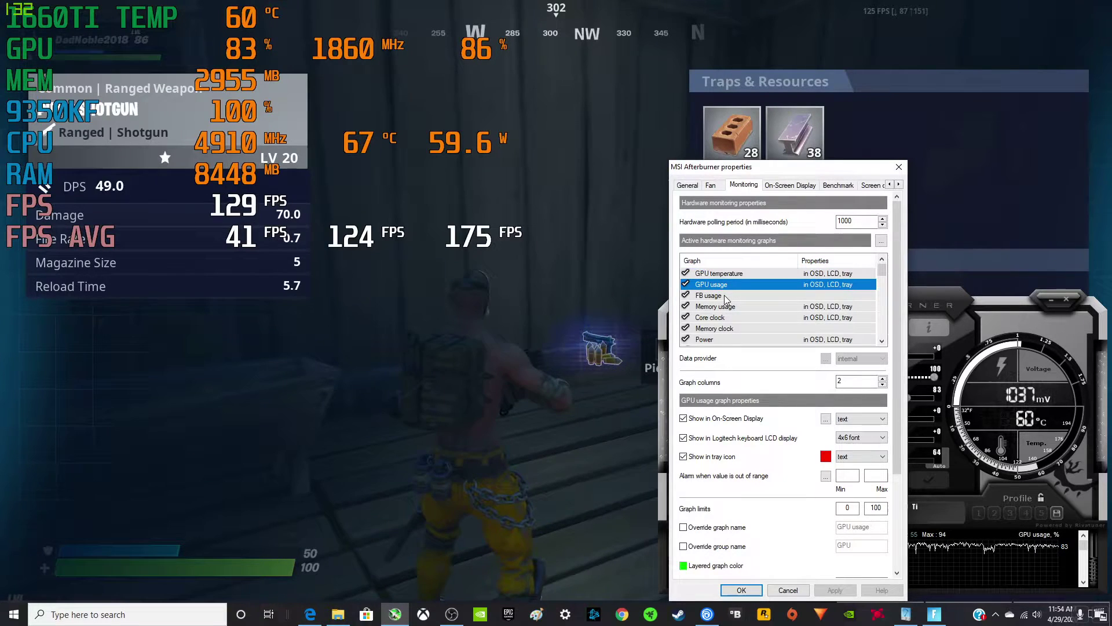
click(726, 296)
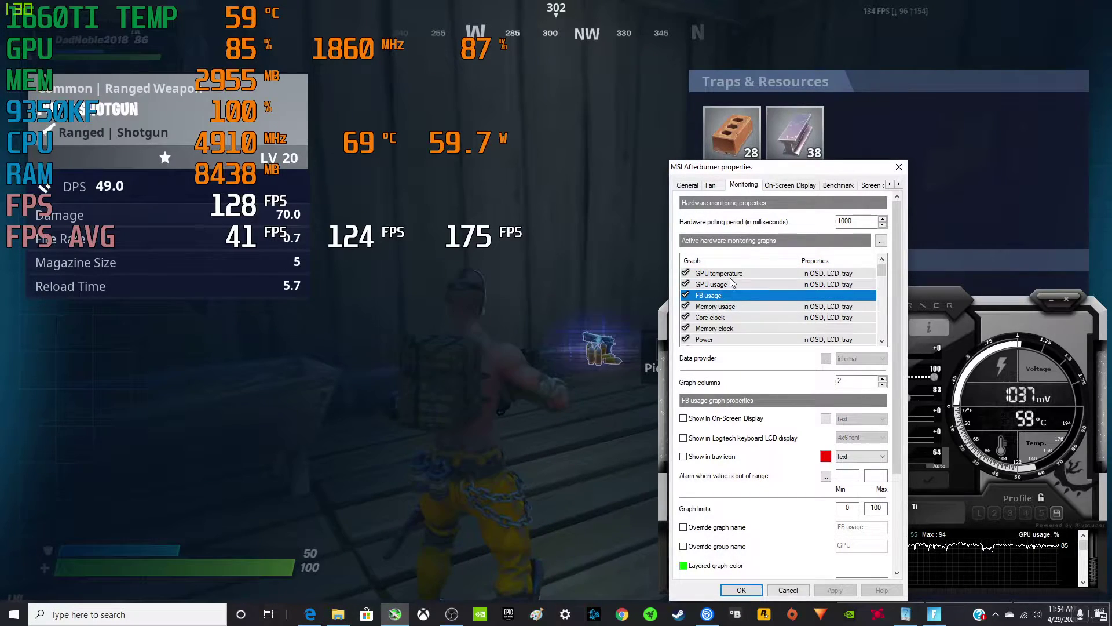
click(730, 273)
click(731, 284)
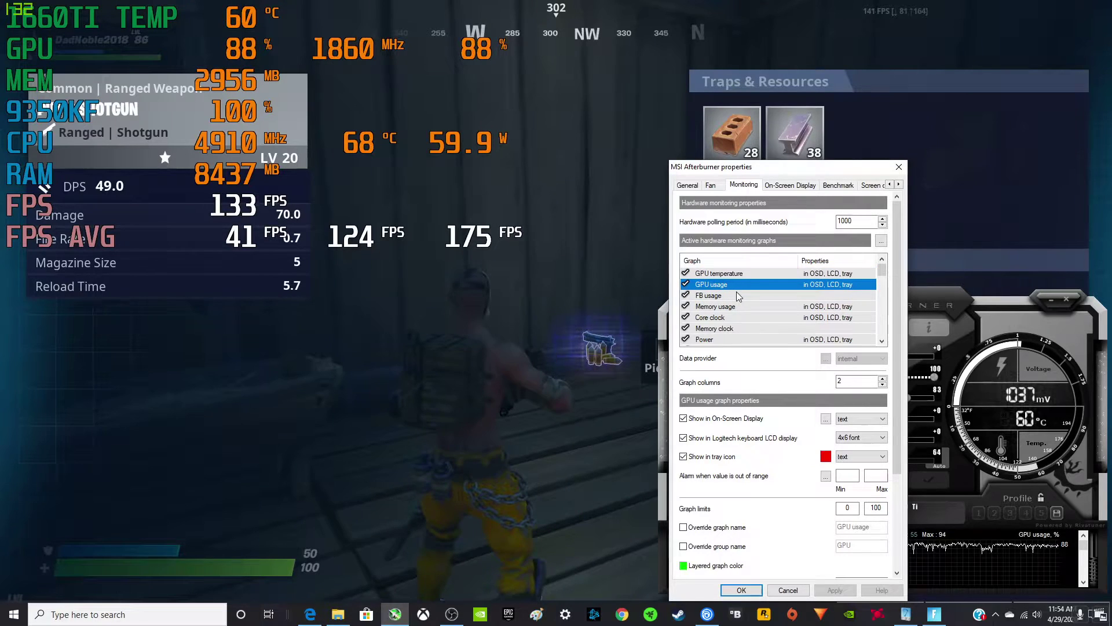
Step: Review the Core clock, Memory usage, Memory clock, Power, Fan speed, CPU1 usage and CPU4 clock settings
scroll(737, 295, down, 1)
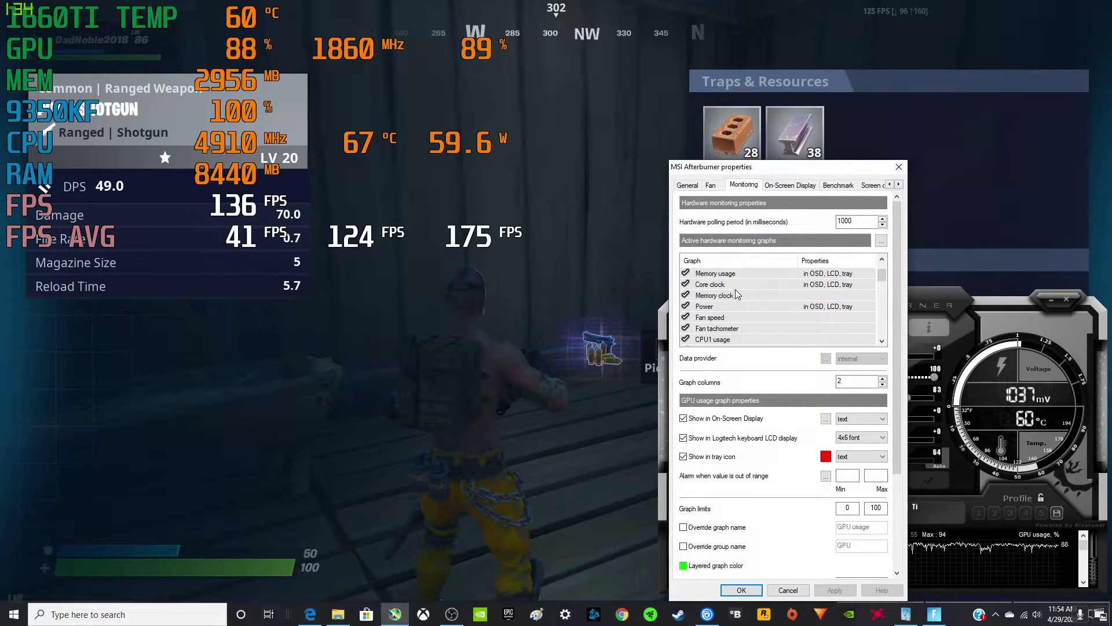
click(731, 285)
click(734, 274)
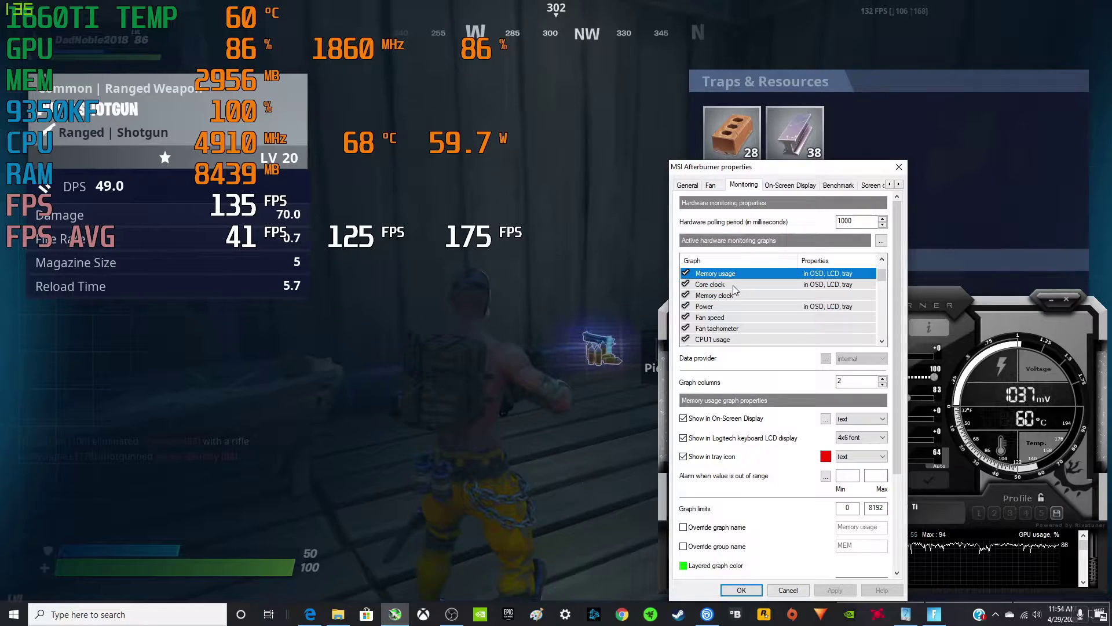
click(732, 296)
click(729, 307)
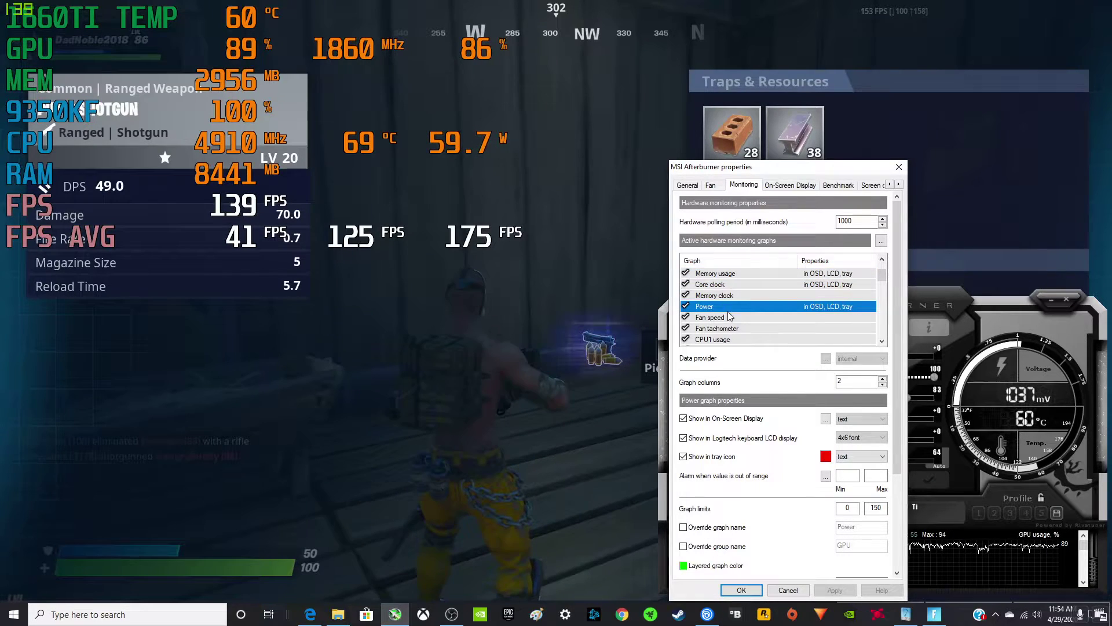
click(729, 319)
scroll(729, 322, down, 1)
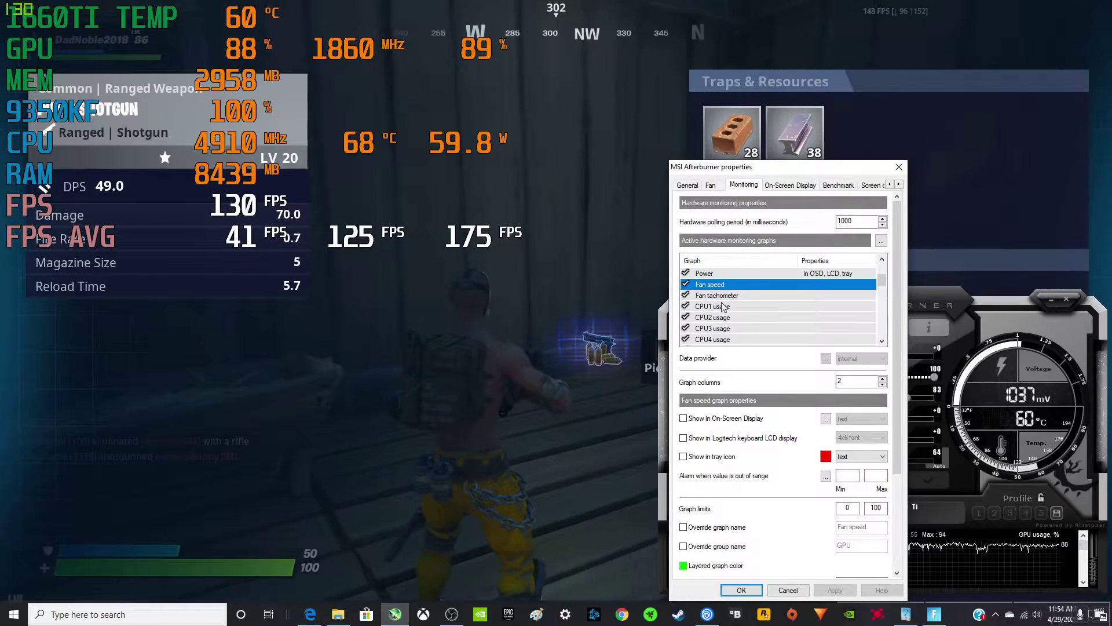
key(Down)
key(Down)
scroll(729, 324, down, 2)
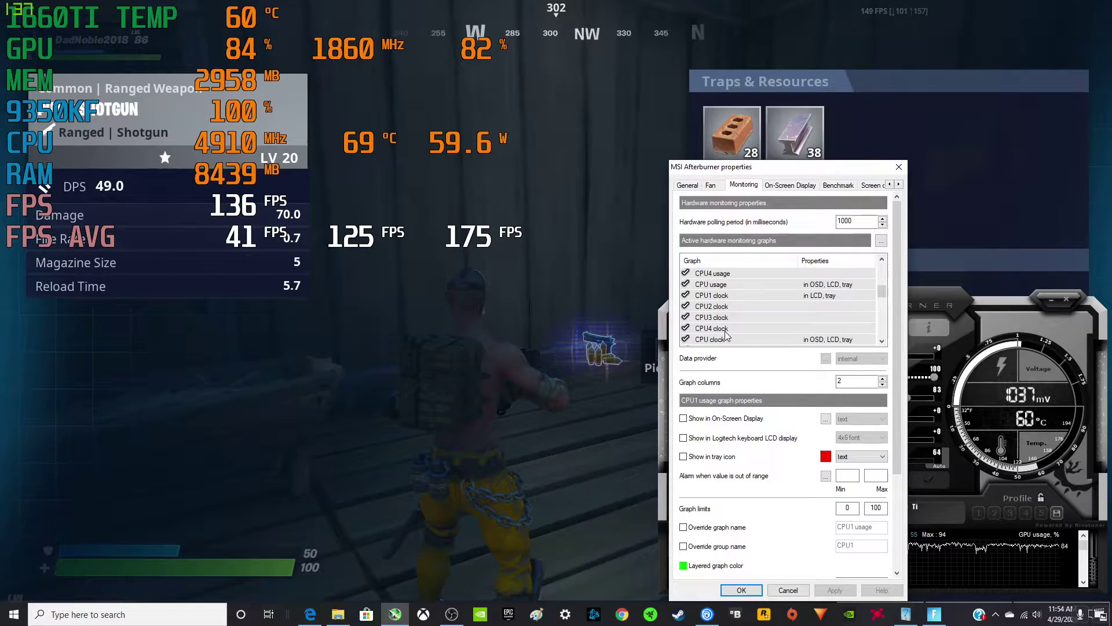
click(729, 328)
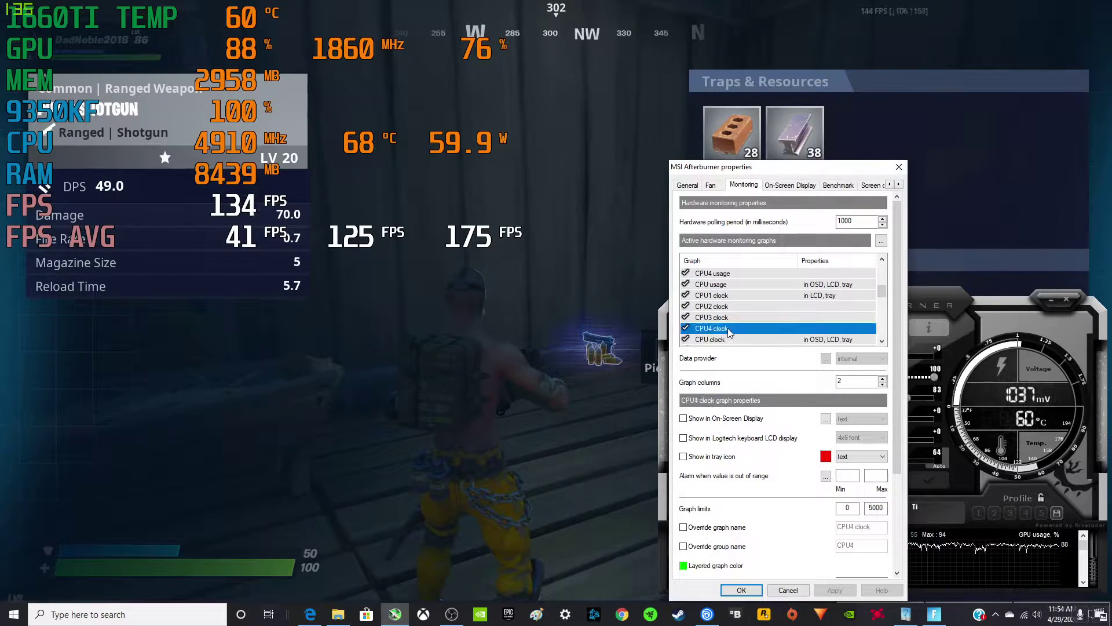
Step: Select CPU usage and place the cursor in its 9350KF override group name field
click(730, 288)
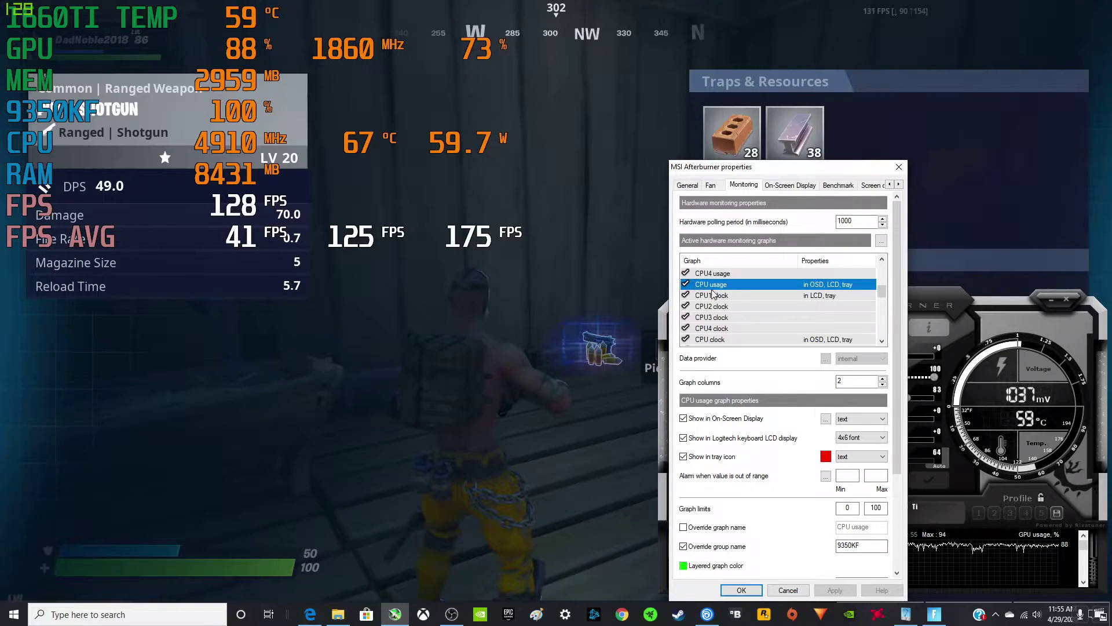
click(861, 546)
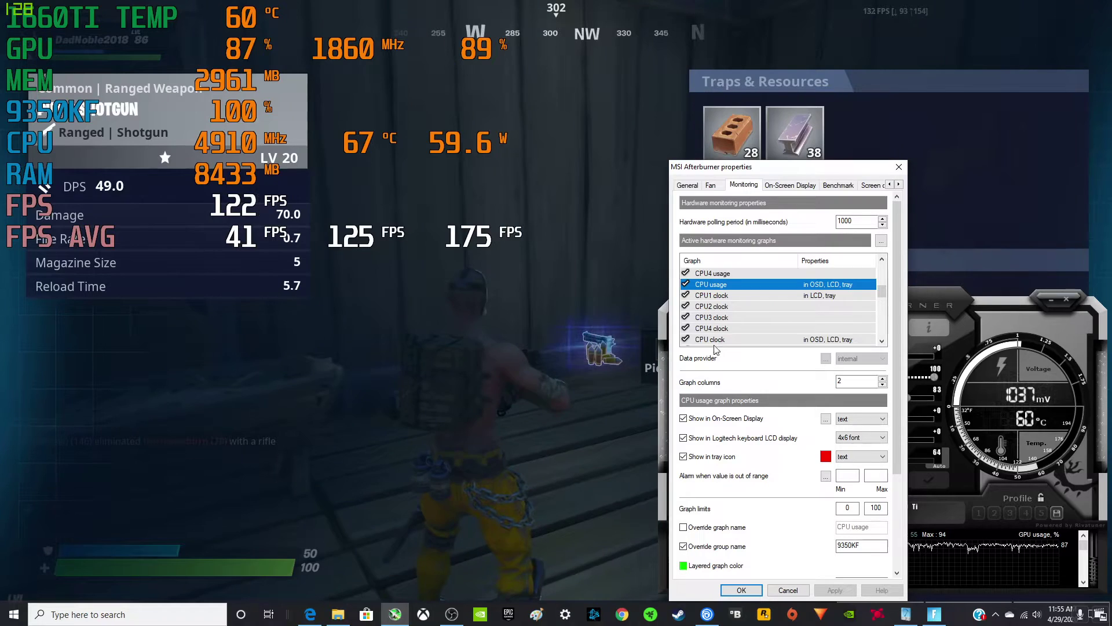
scroll(727, 310, down, 1)
scroll(725, 295, down, 1)
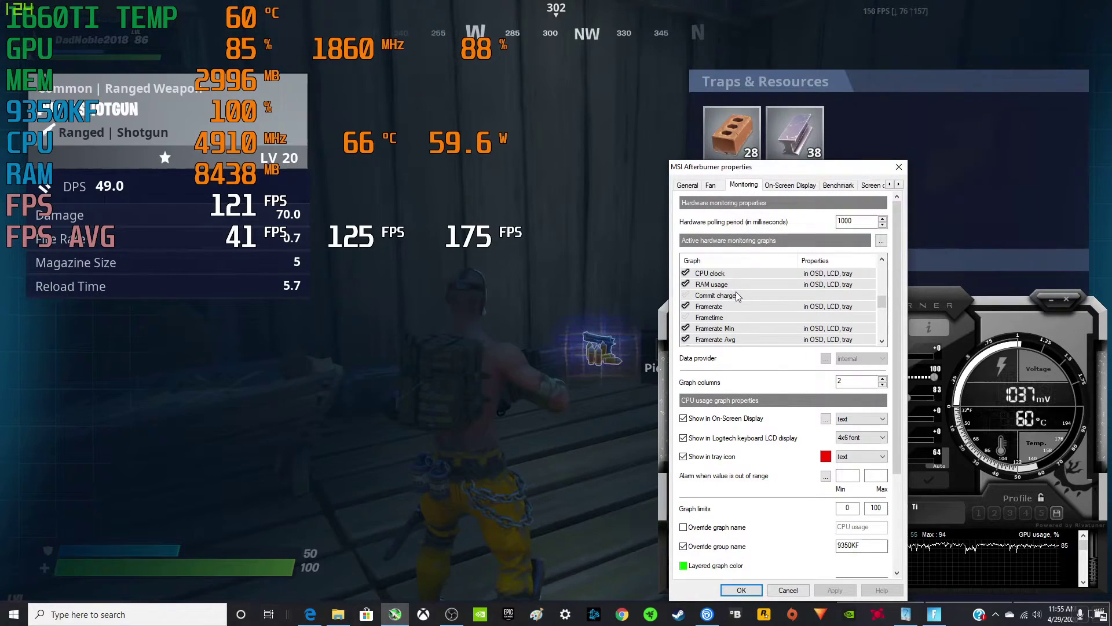
Step: Check the Framerate Max, Min and Avg graphs, each grouped under FPS AVG
scroll(735, 290, down, 2)
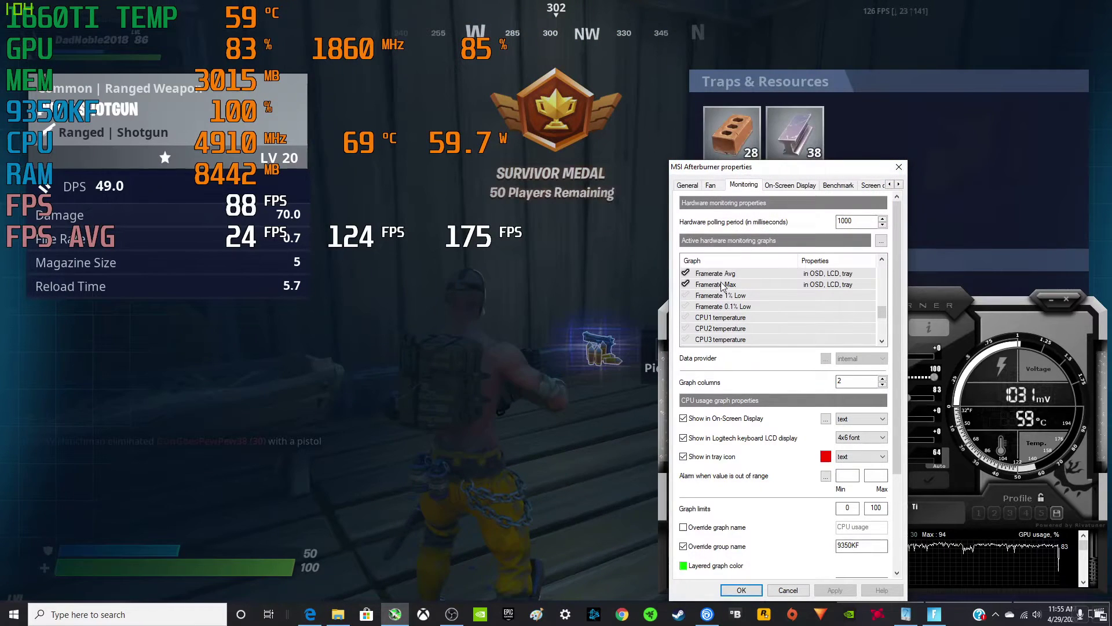
click(723, 285)
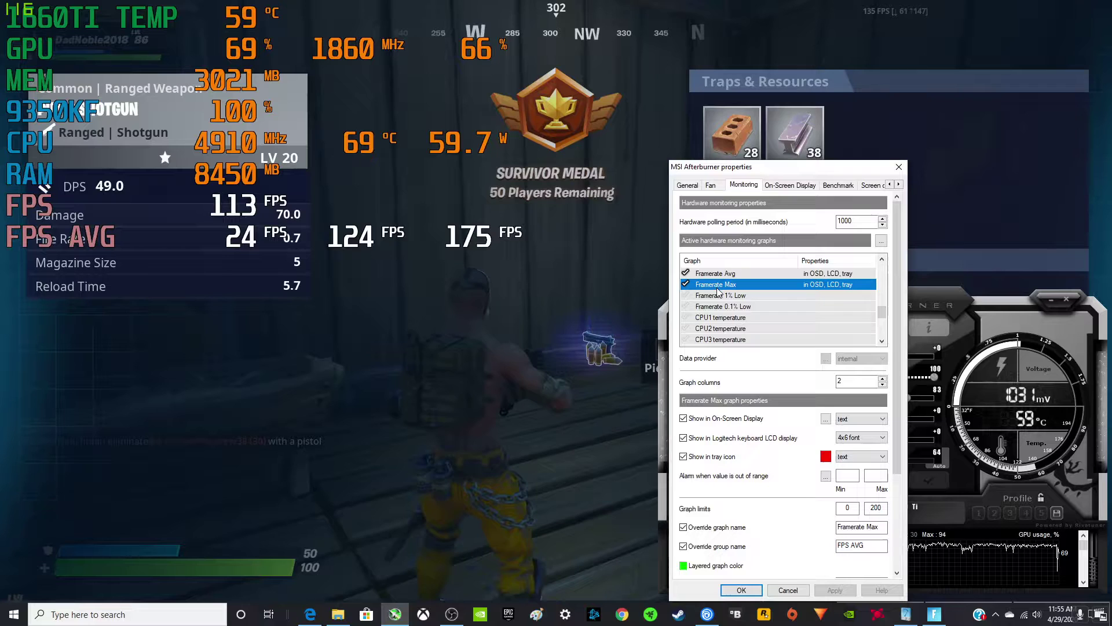
scroll(718, 291, up, 1)
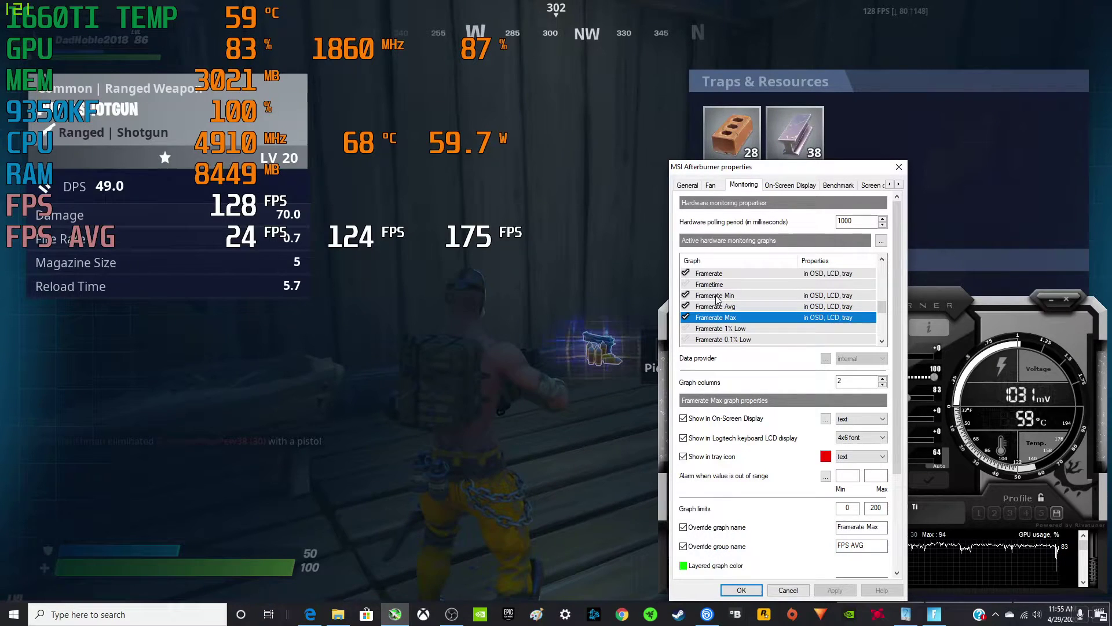
click(716, 296)
click(716, 305)
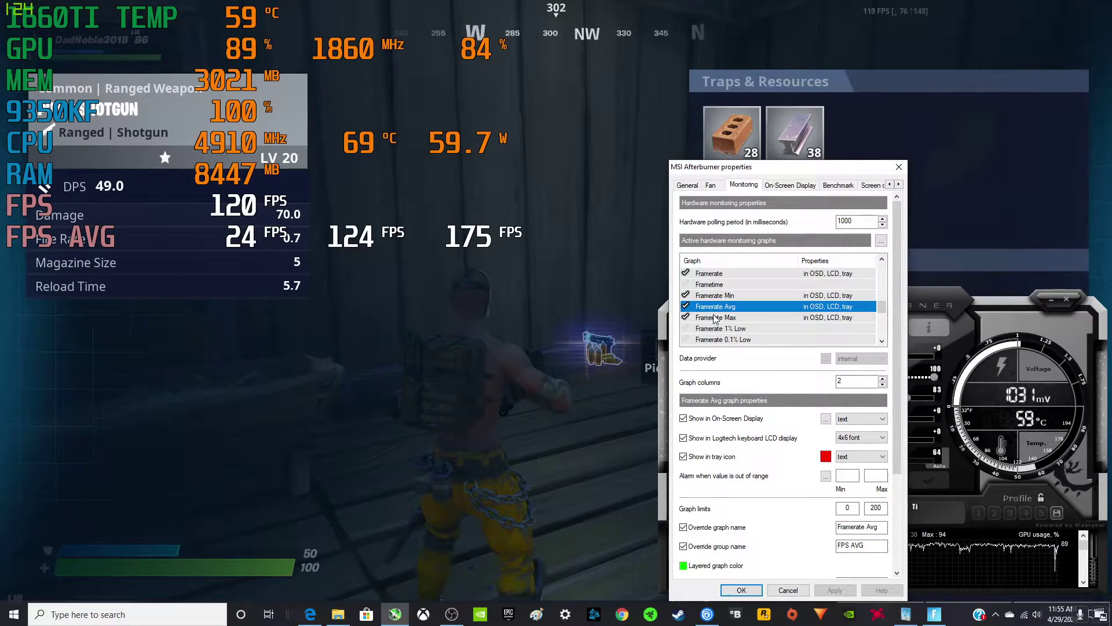
click(713, 318)
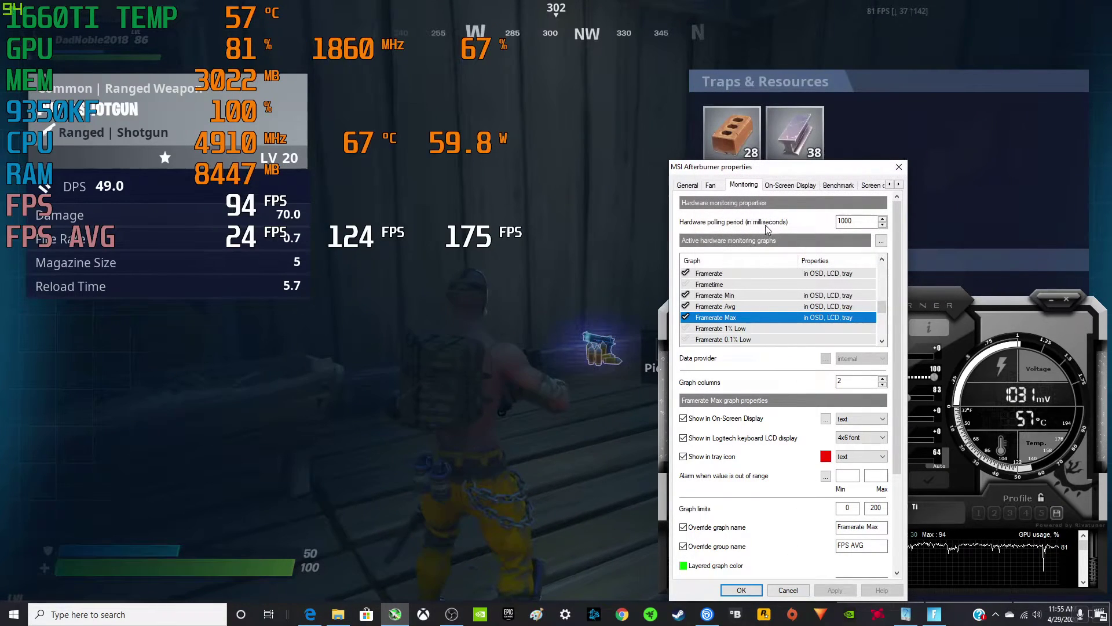
Step: Open RivaTuner Statistics Server's setup from the On-Screen Display tab and set benchmark mode
click(788, 186)
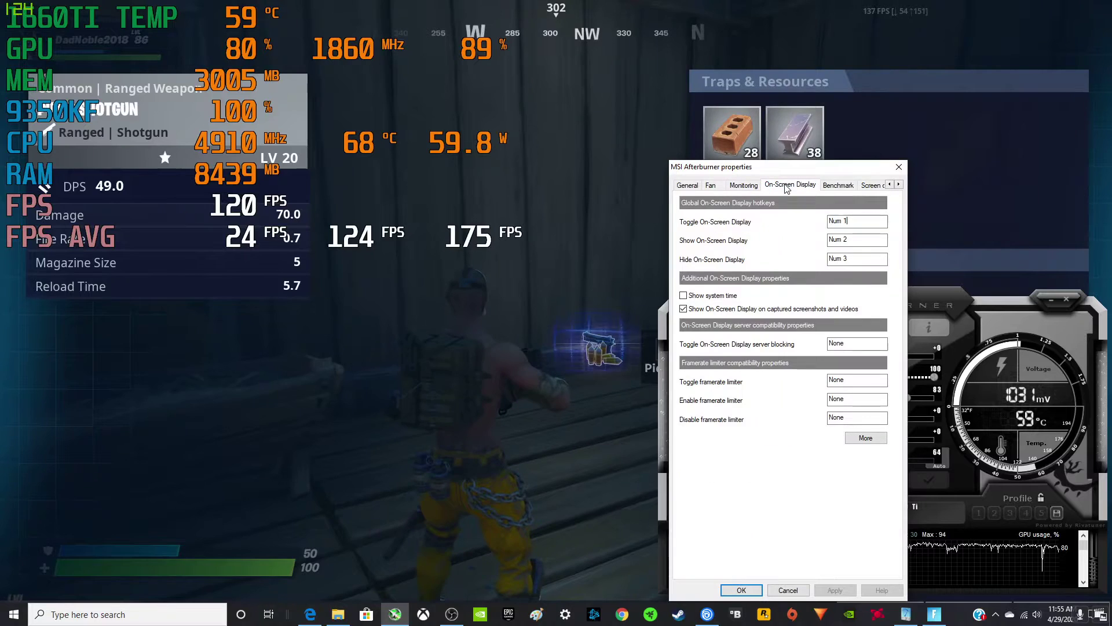
click(873, 444)
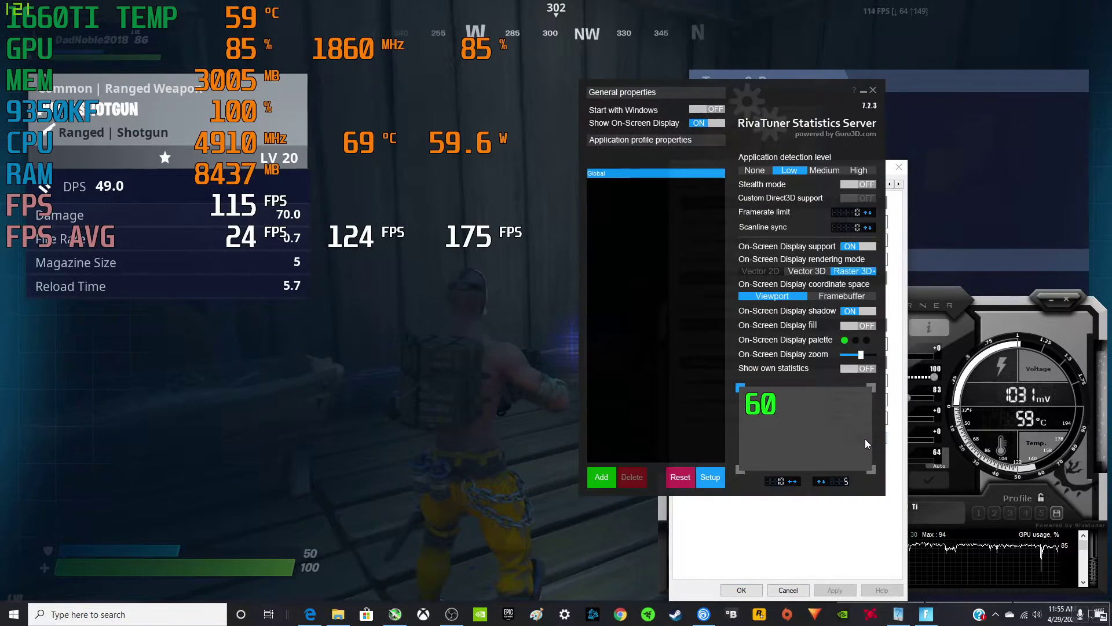
click(709, 477)
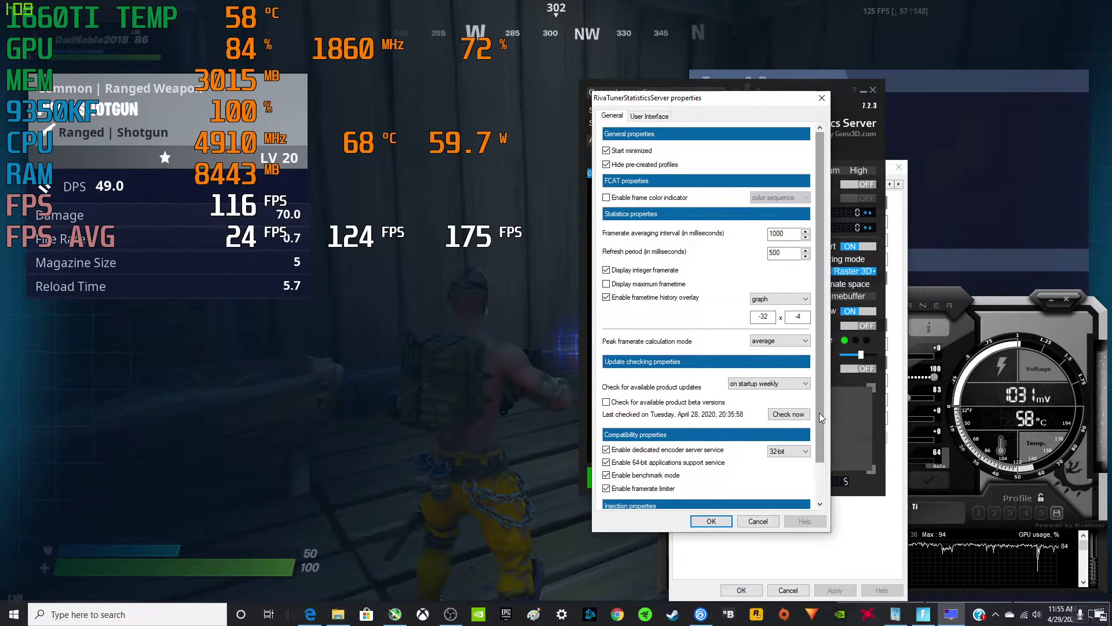
scroll(821, 417, down, 3)
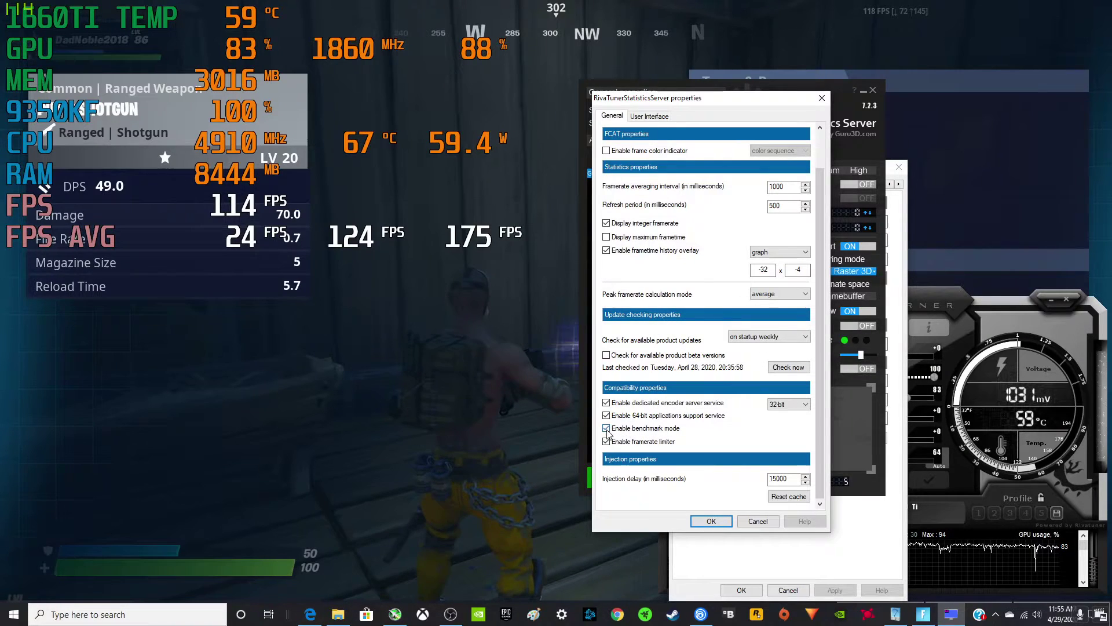
mouse_move(607, 431)
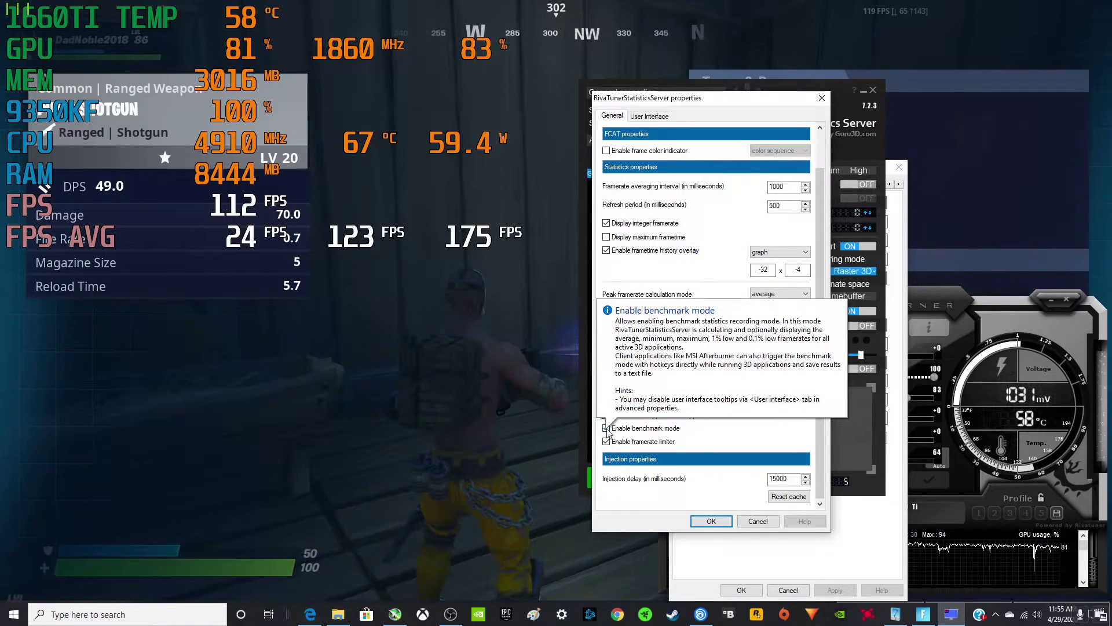
click(714, 518)
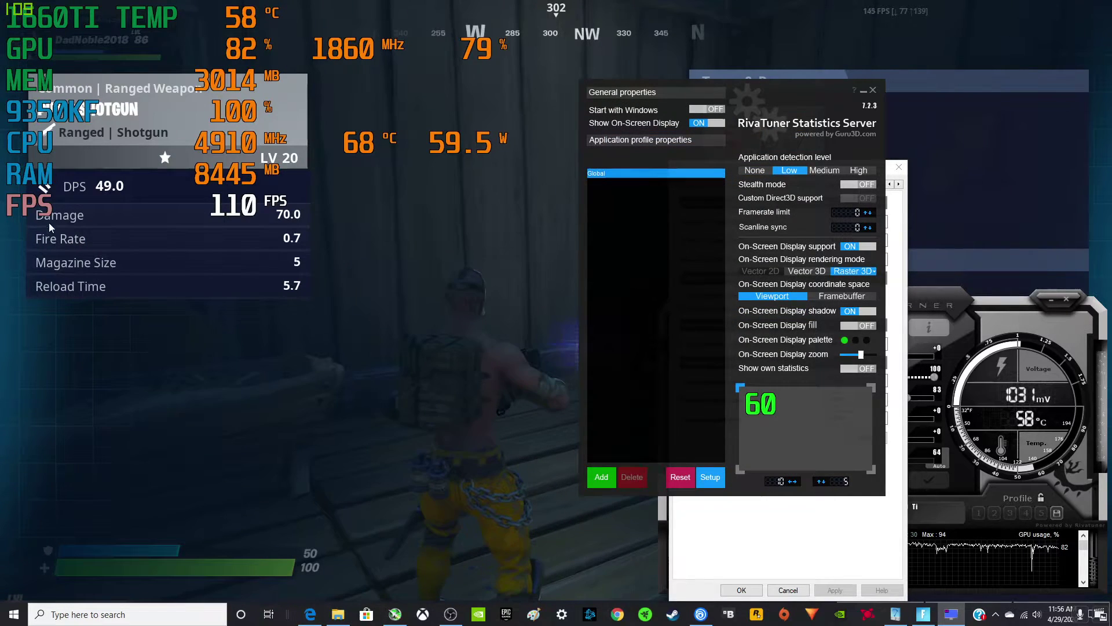
Step: Reopen RTSS setup and confirm so the overlay shows FPS AVG with min/avg/max (87, 106, 127)
click(709, 477)
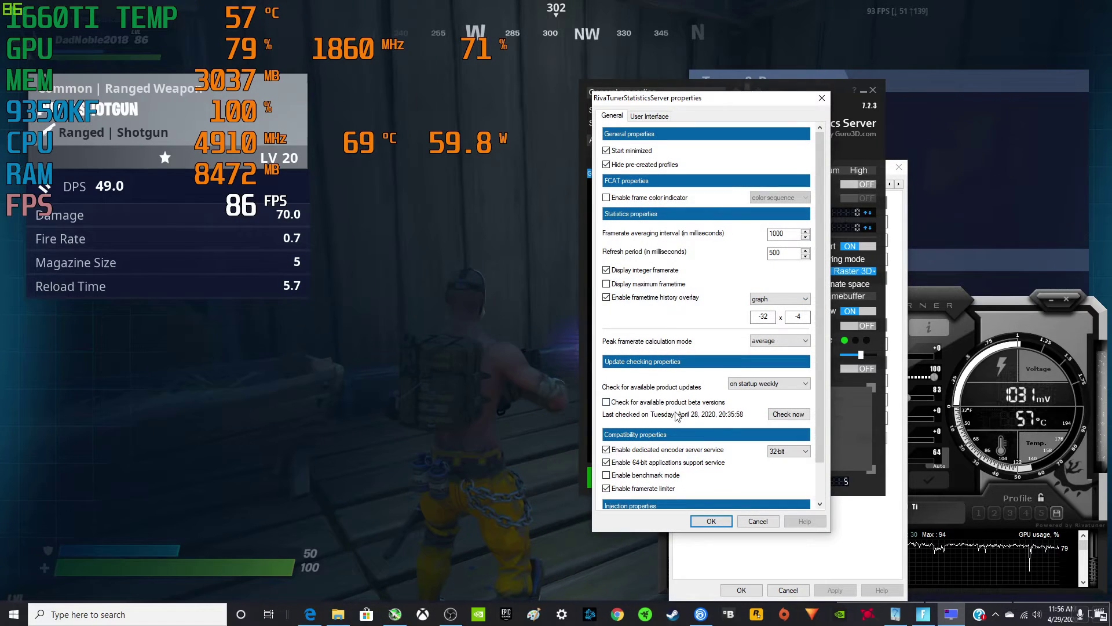
click(711, 521)
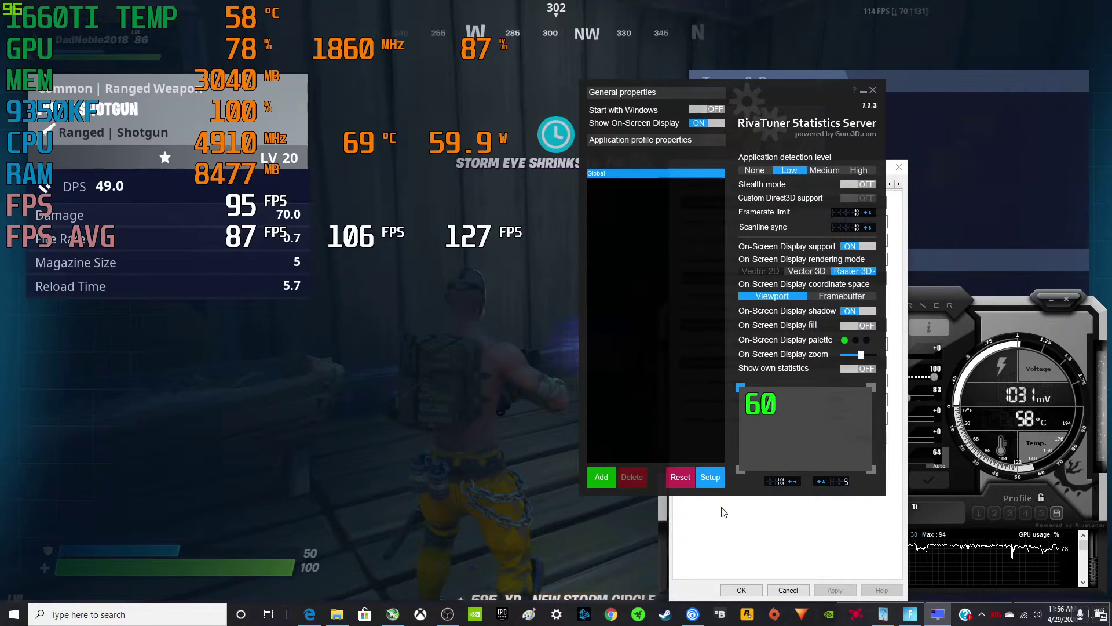
Step: Close RTSS and override the RAM usage graph's group name as DDR4, then apply
click(873, 89)
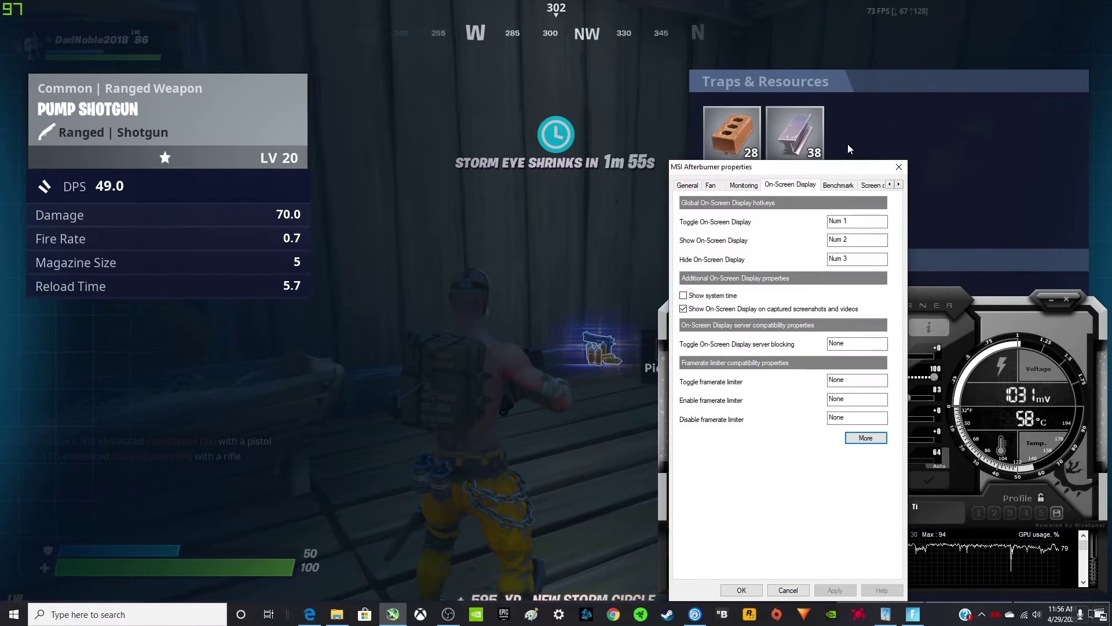
click(745, 186)
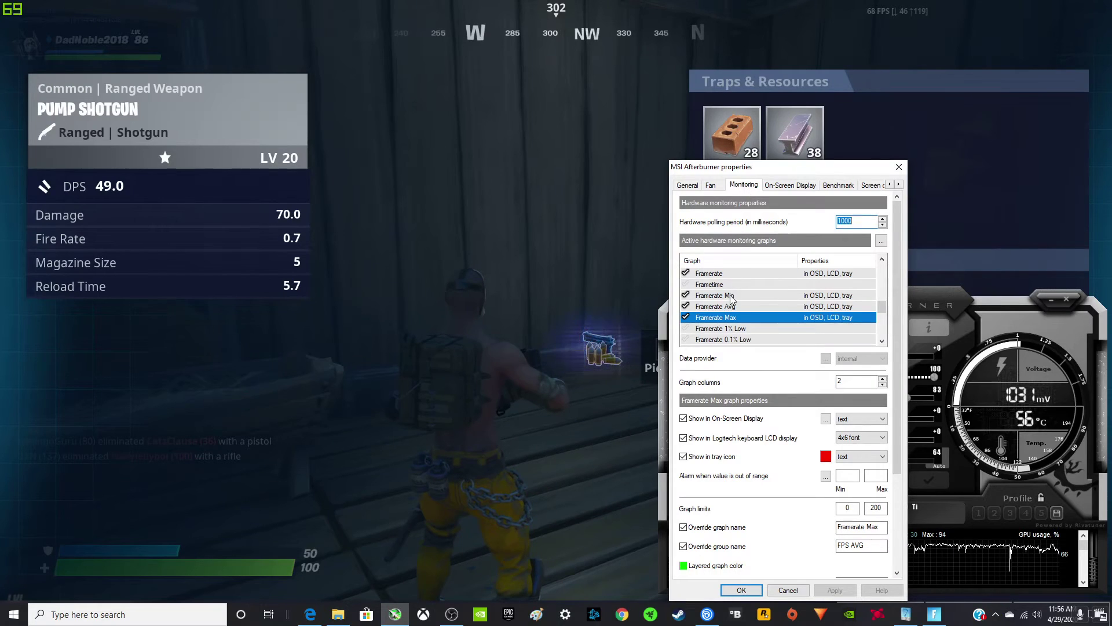
scroll(729, 294, up, 5)
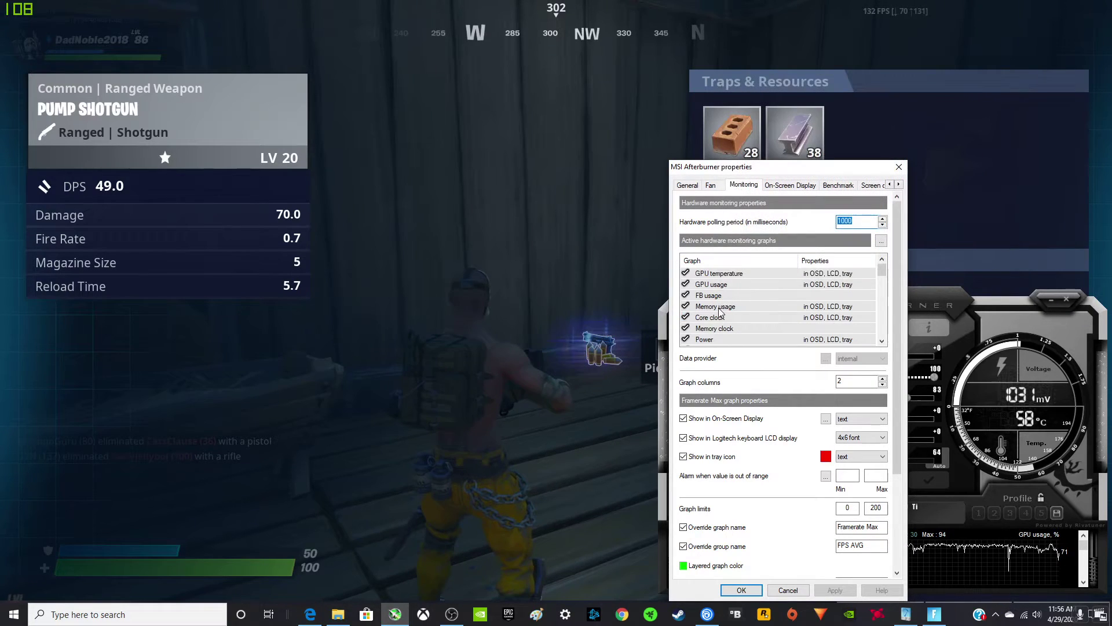
scroll(712, 326, down, 2)
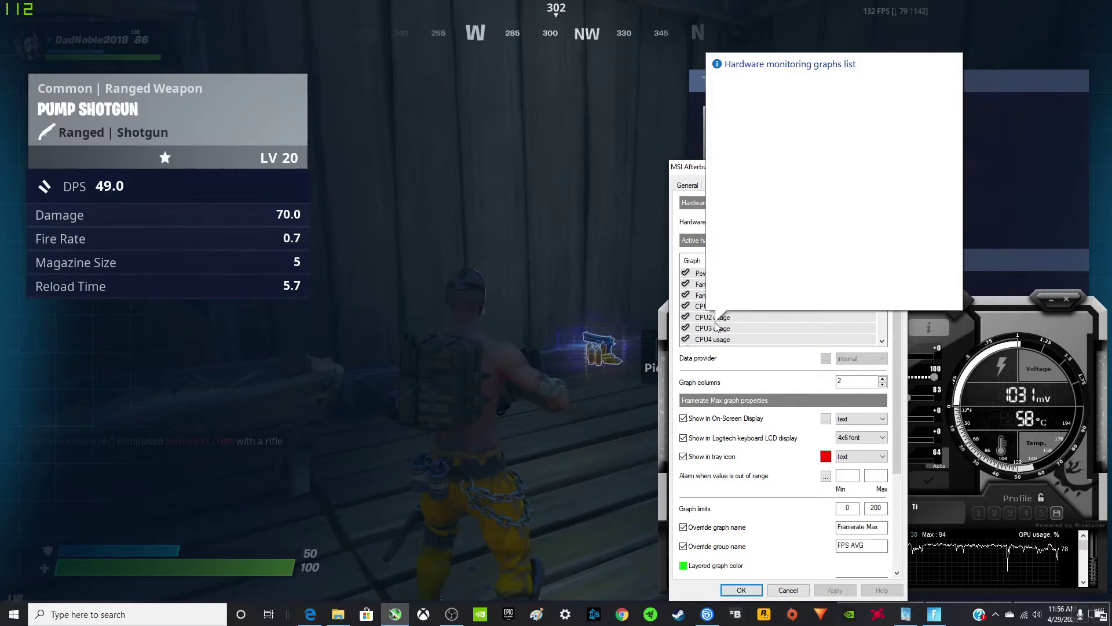
scroll(717, 316, down, 3)
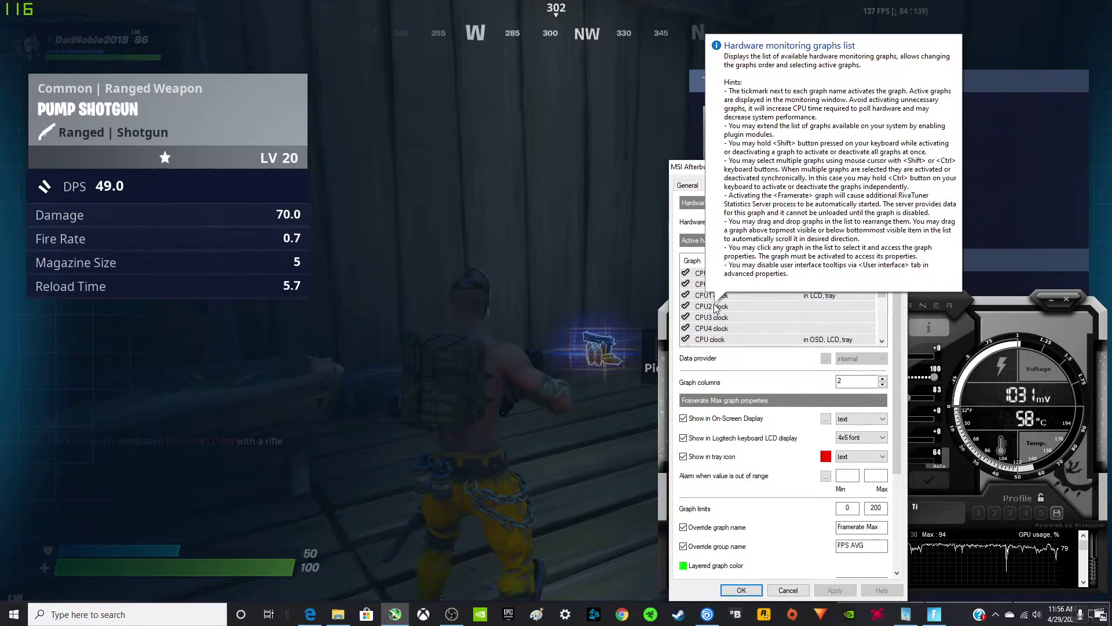
click(712, 318)
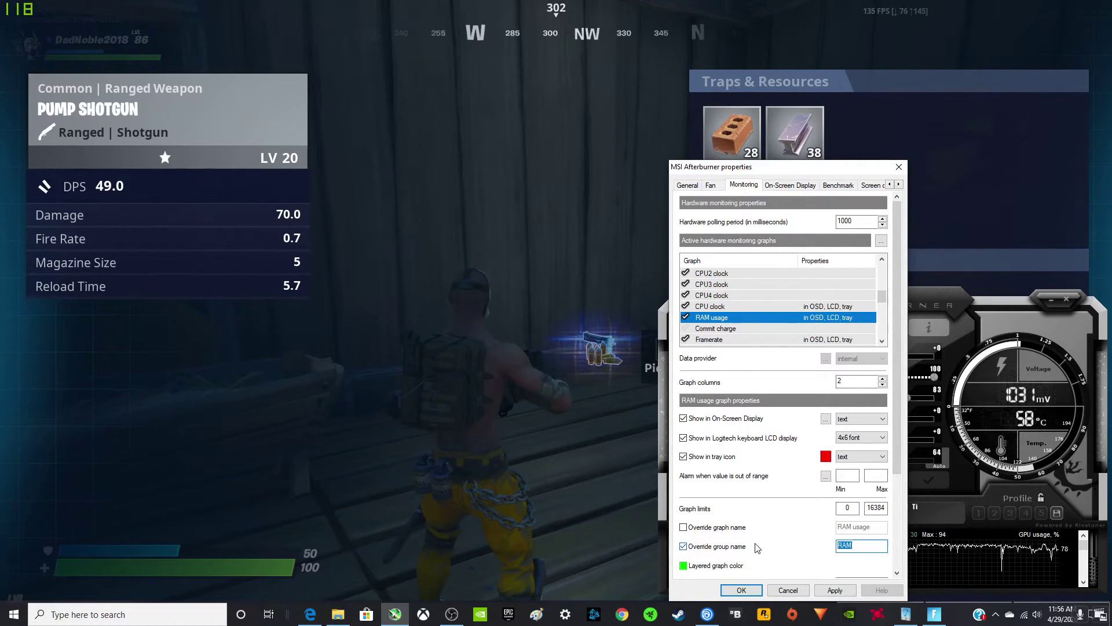
text(DDR)
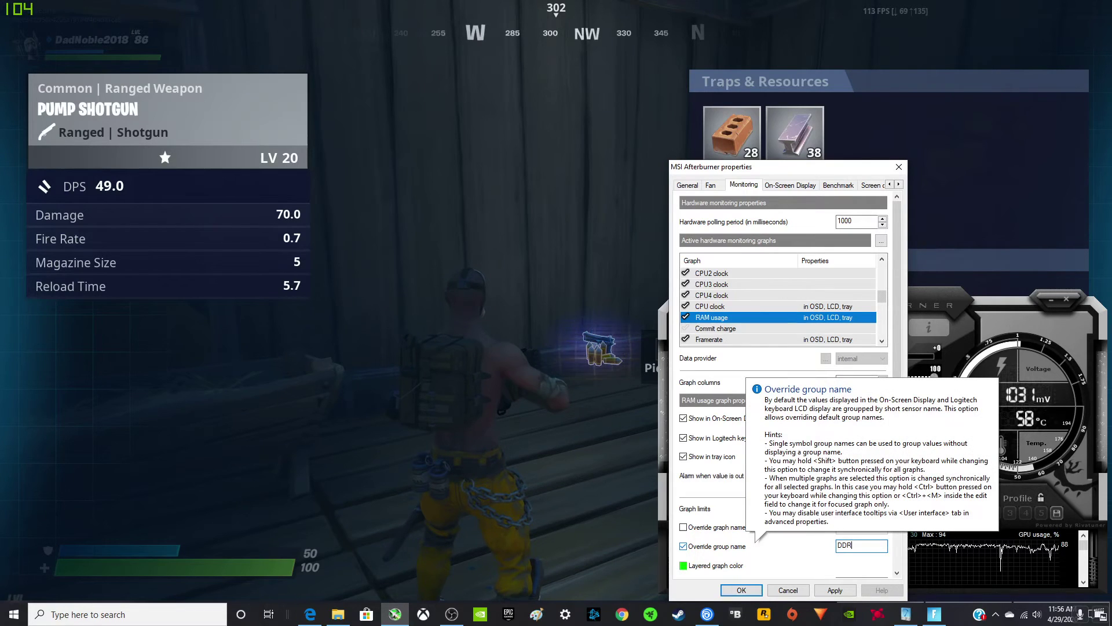
text(4)
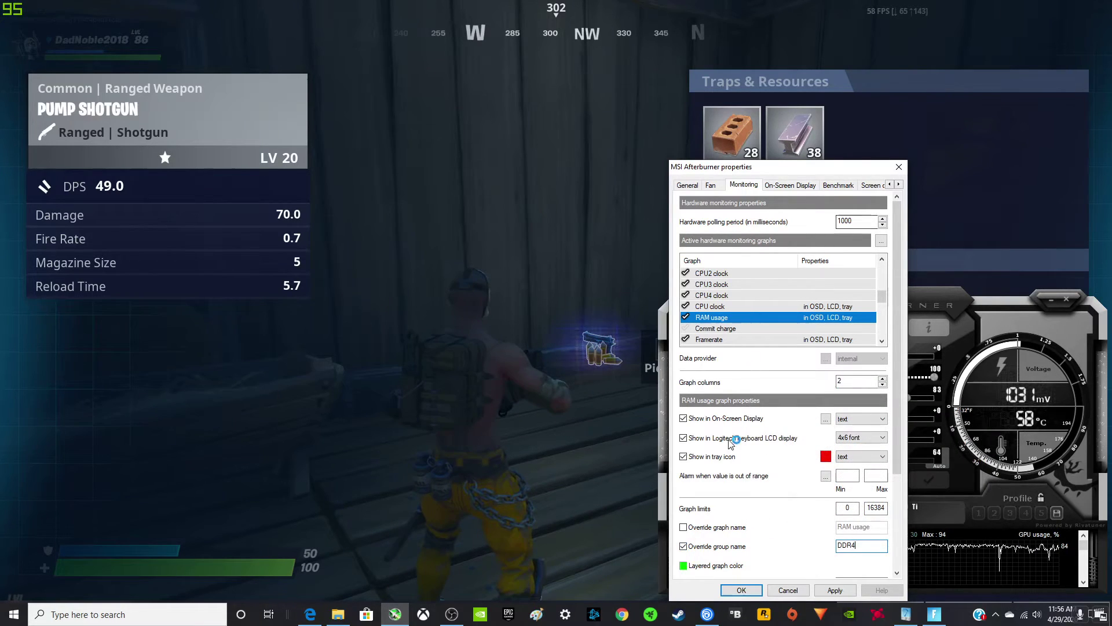
click(847, 589)
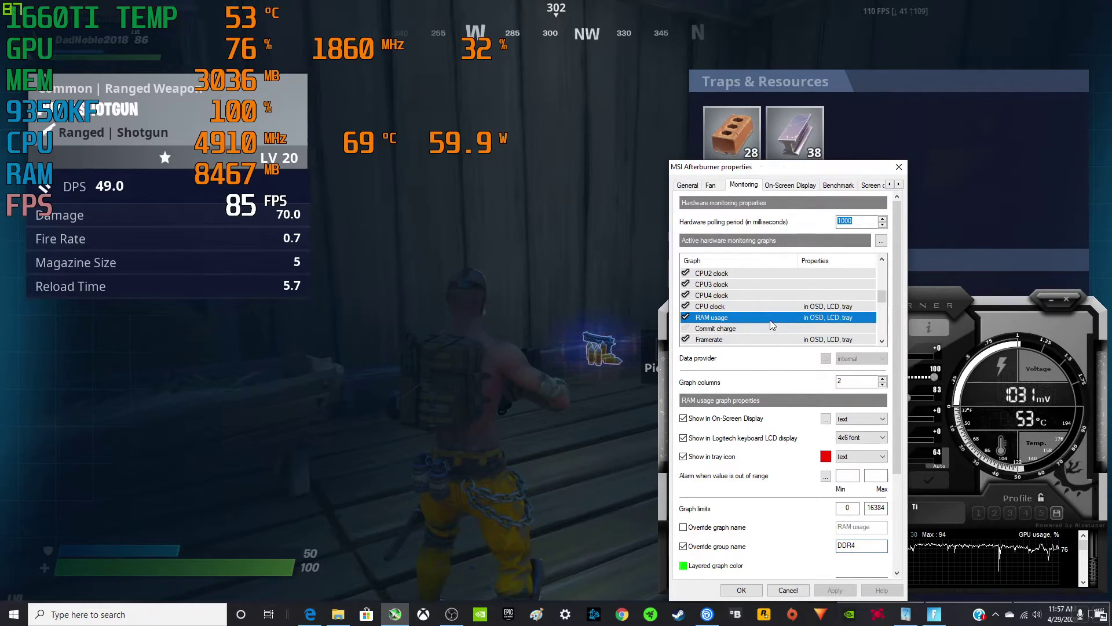
Step: Extend the RAM usage group name to 'DDR4 RAM' and apply it
scroll(791, 324, down, 1)
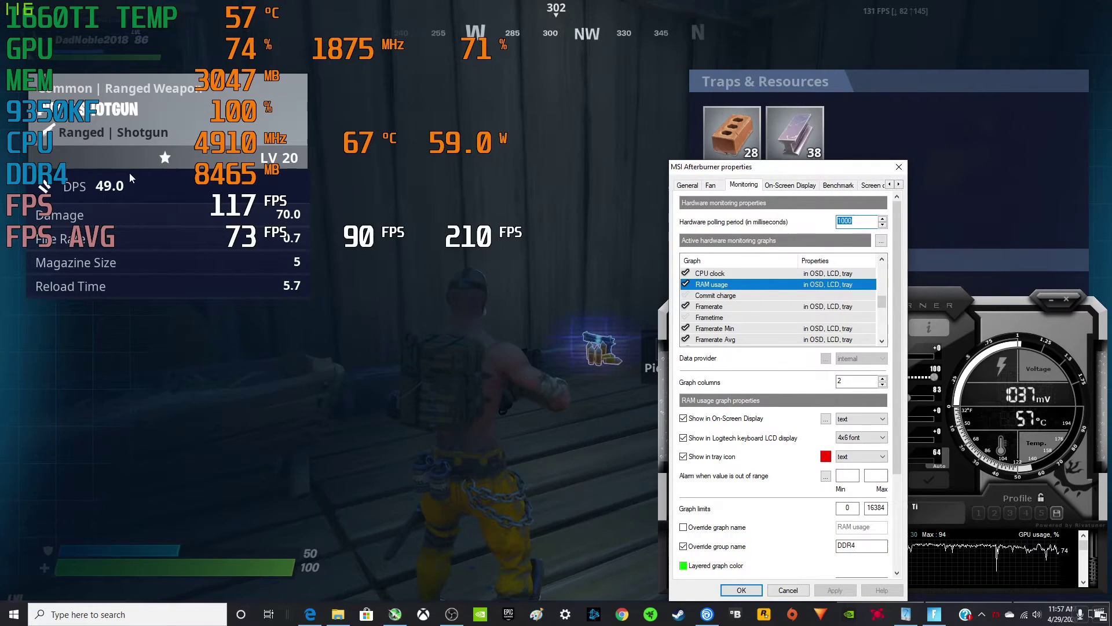
click(872, 548)
text(RAM)
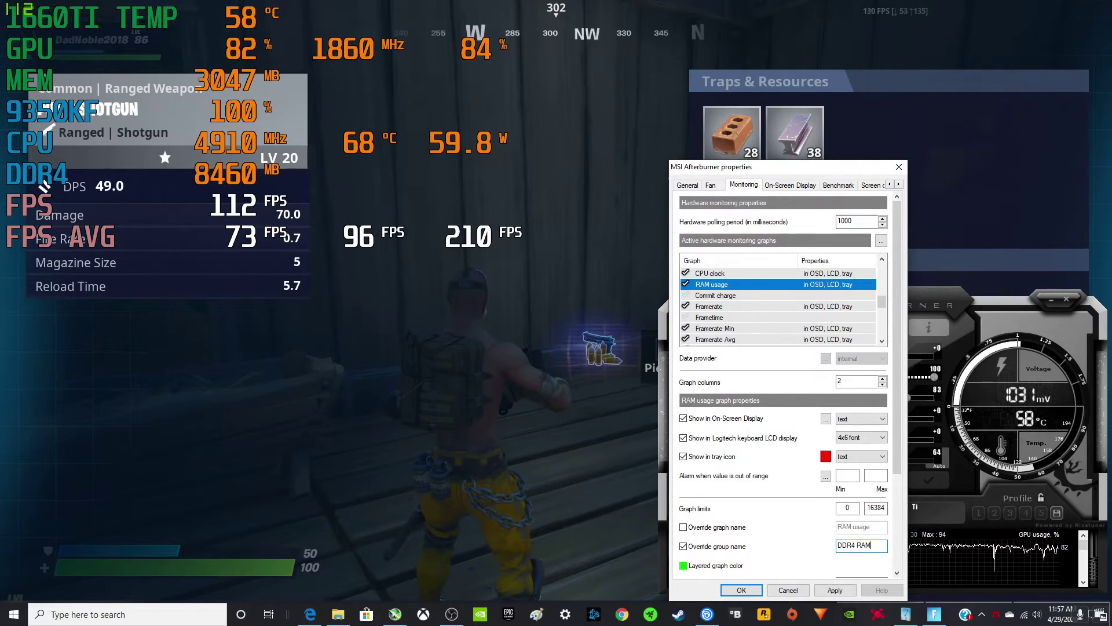
click(842, 589)
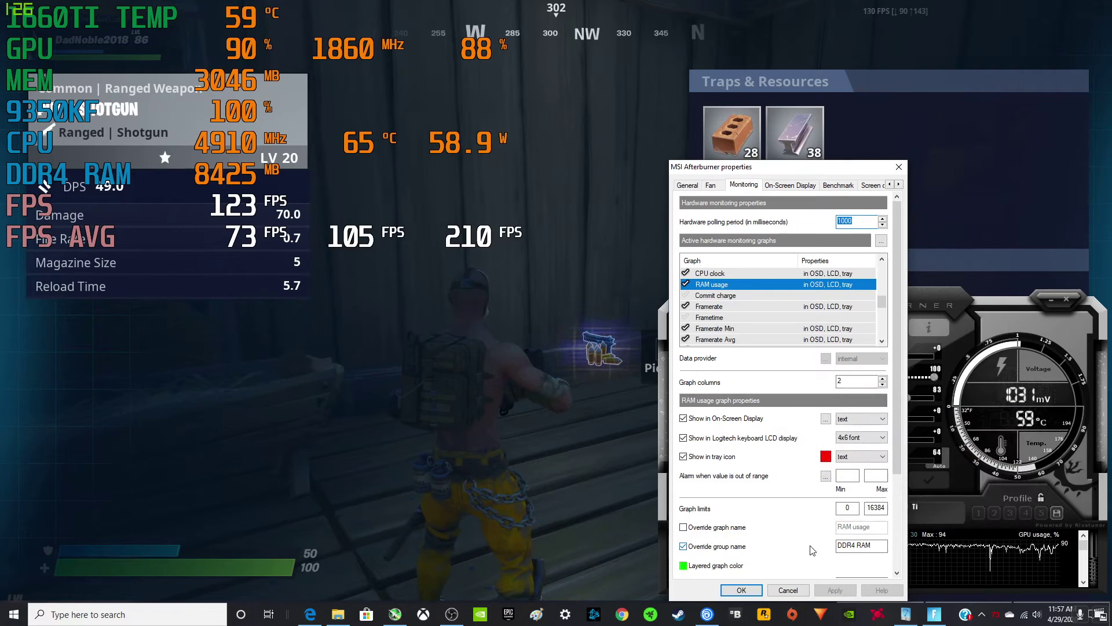
Step: Select the CPU clock graph, with on-screen display on and 0–5000 limits
scroll(736, 328, up, 2)
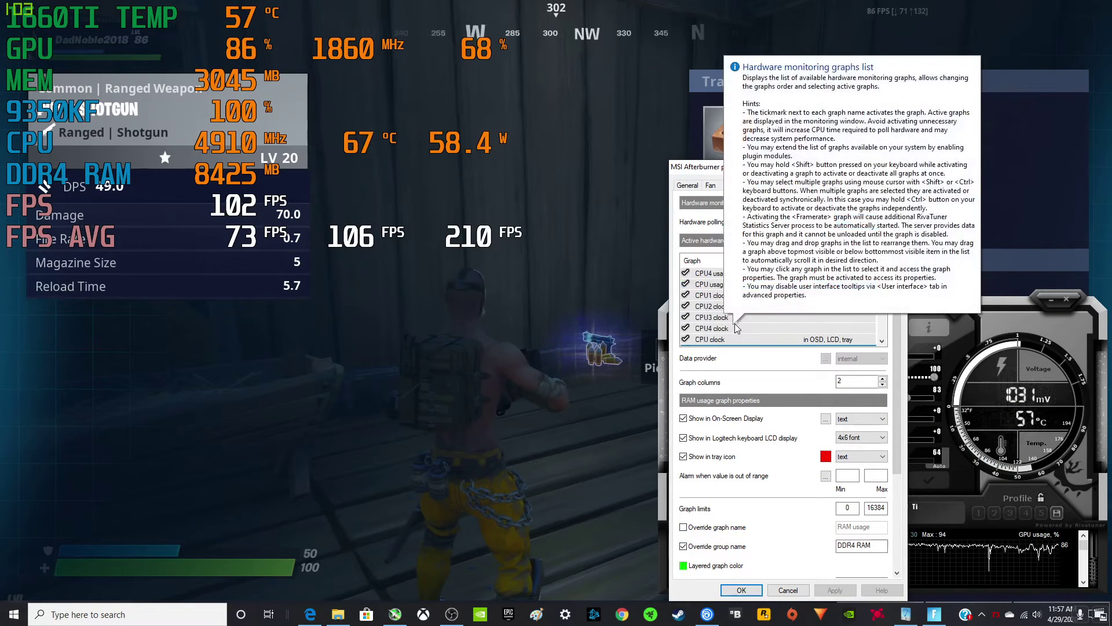
scroll(737, 324, up, 3)
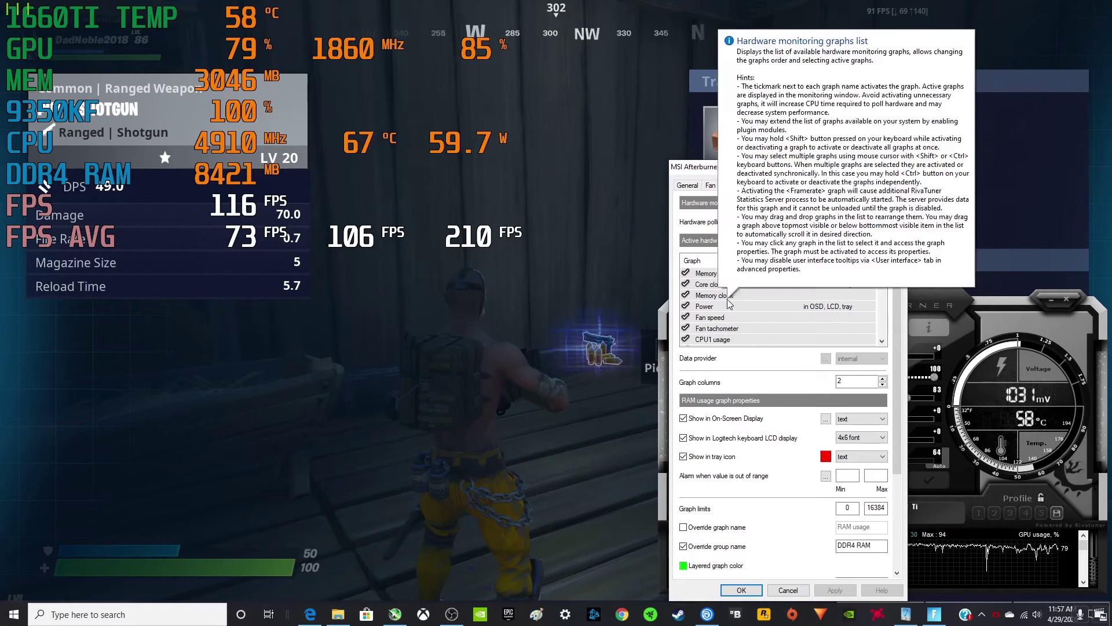
scroll(727, 300, down, 1)
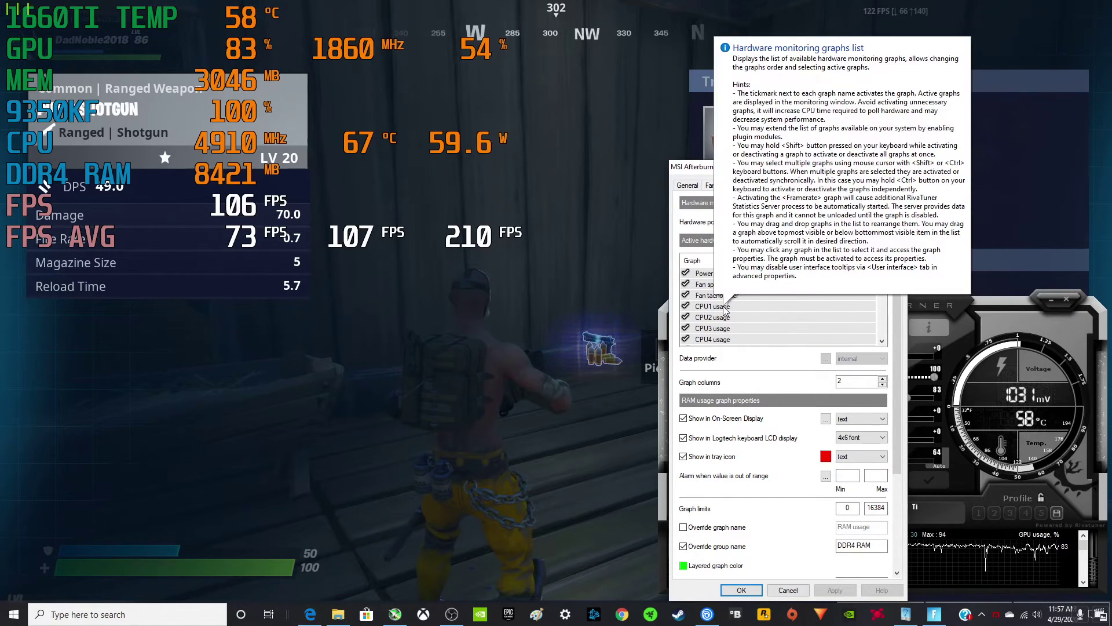
scroll(721, 325, down, 2)
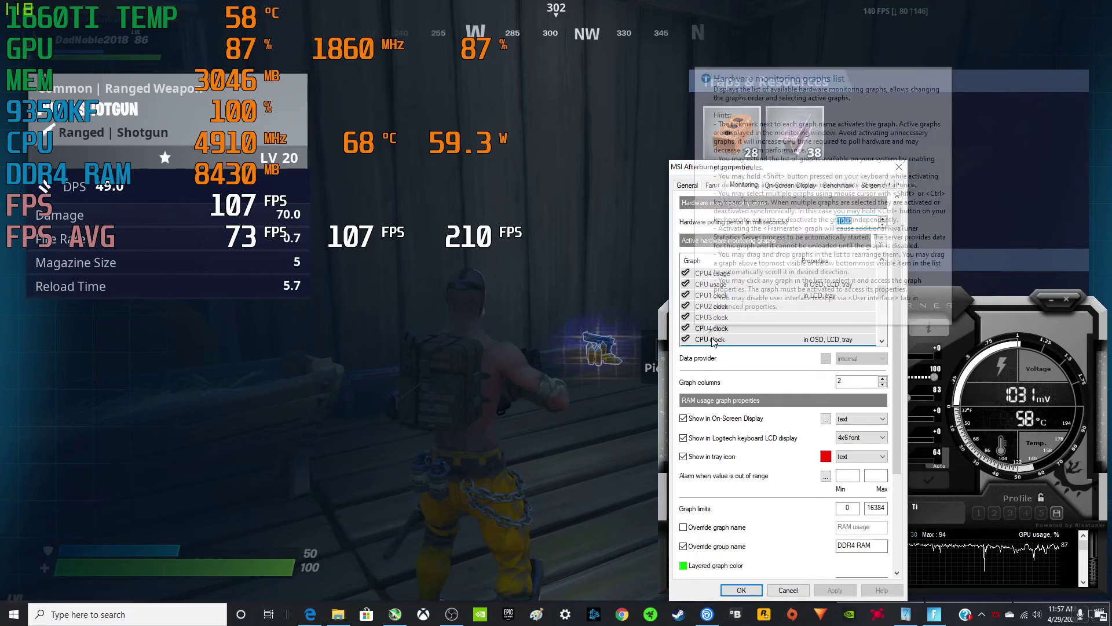
click(712, 340)
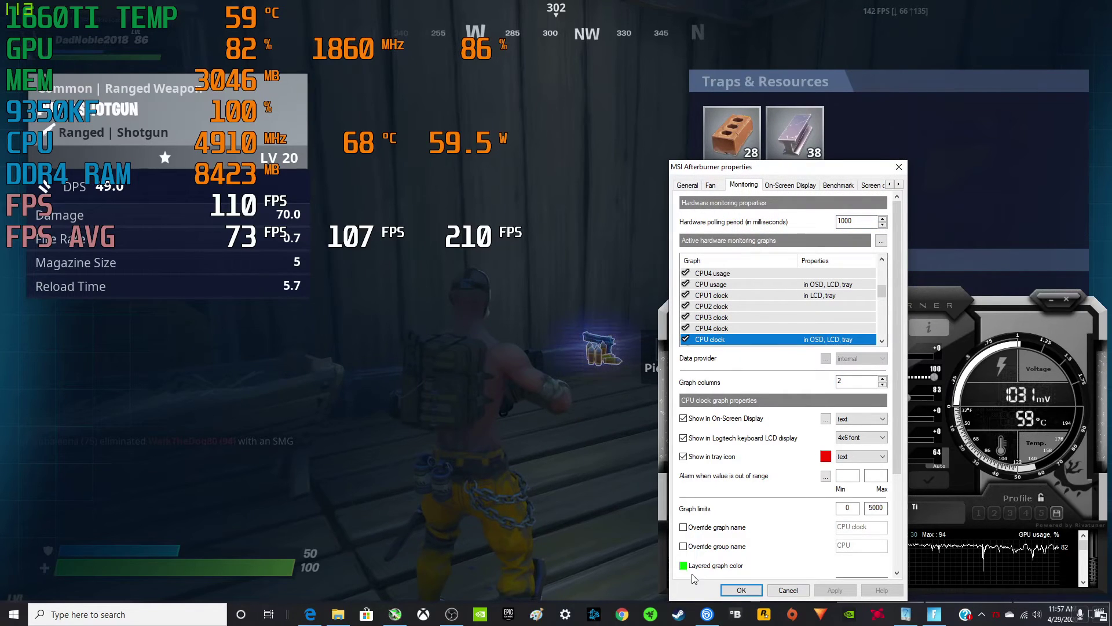
Step: Override the CPU clock group name as 'CPU CLOCK', apply it, and close Afterburner properties
click(684, 546)
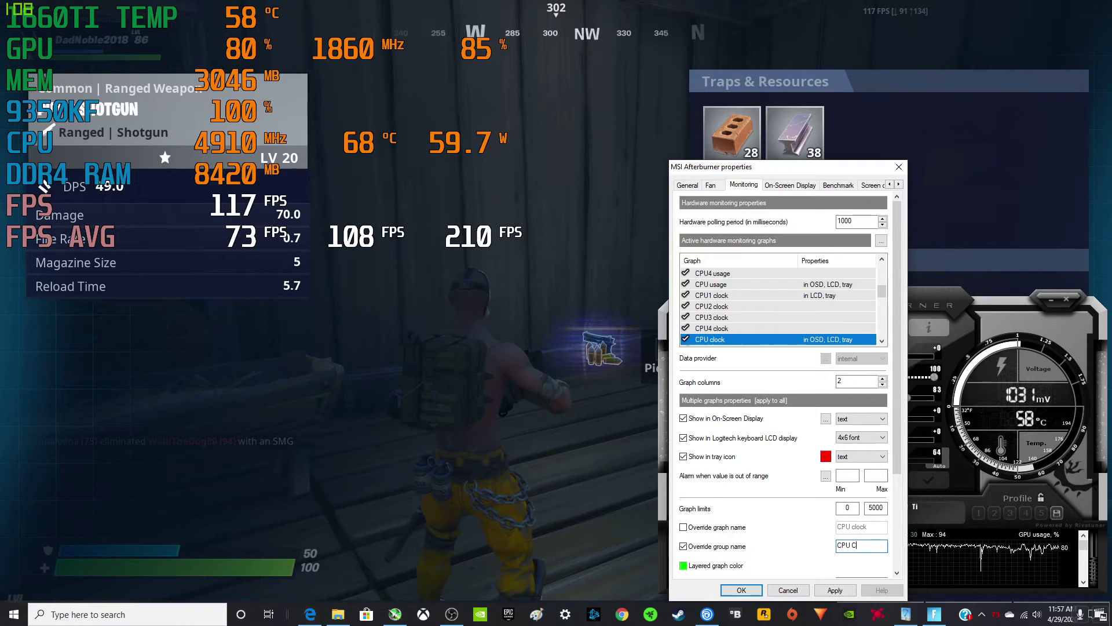
text(Clock)
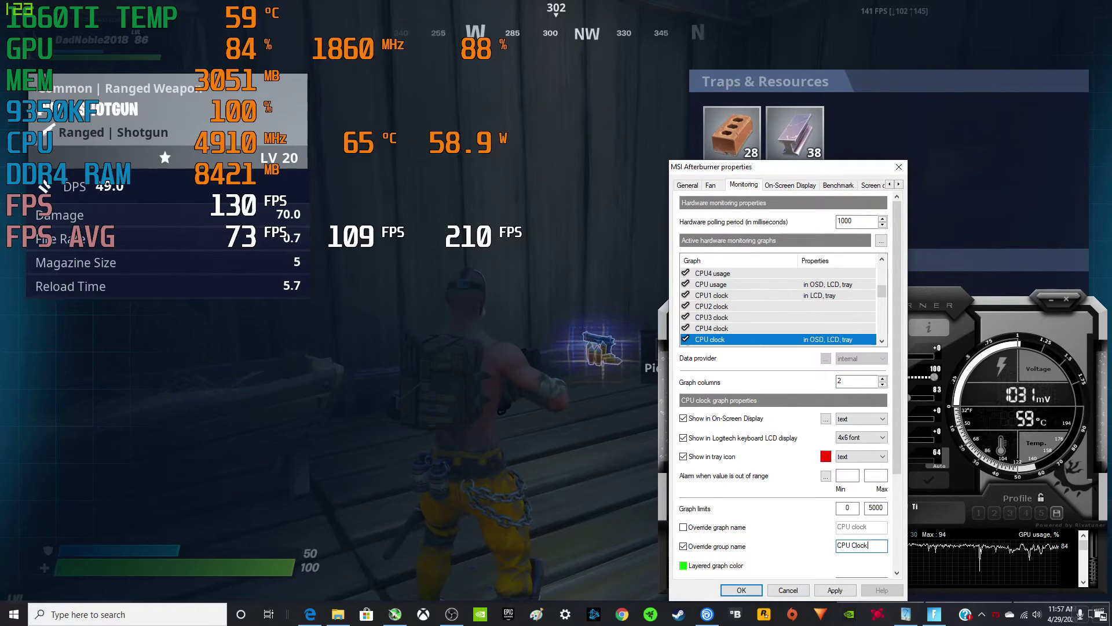
click(835, 590)
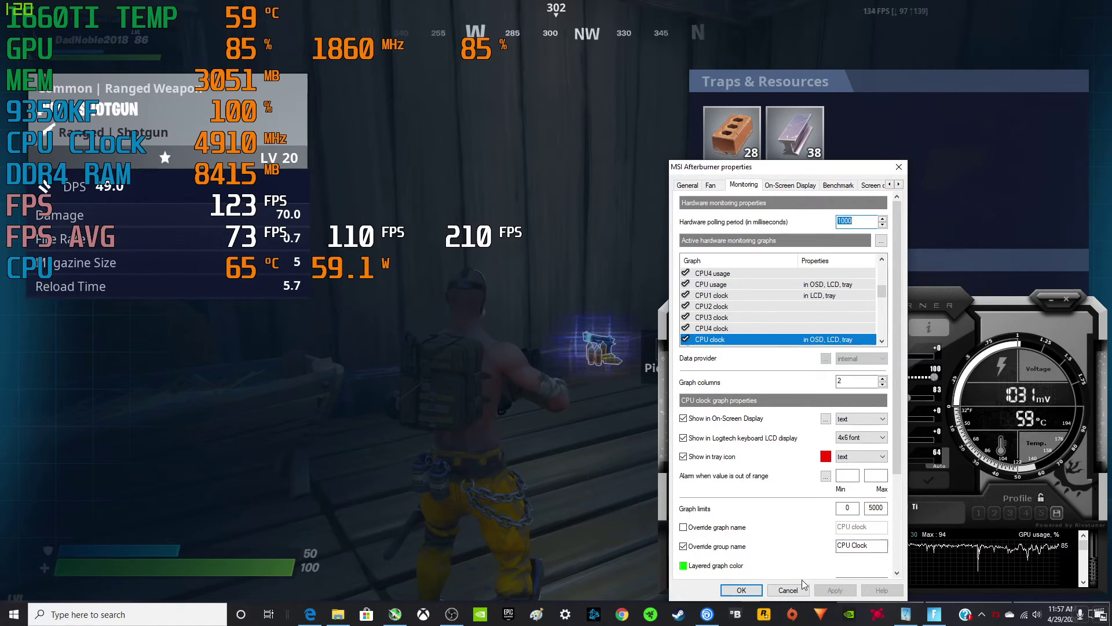
drag(856, 547, 869, 544)
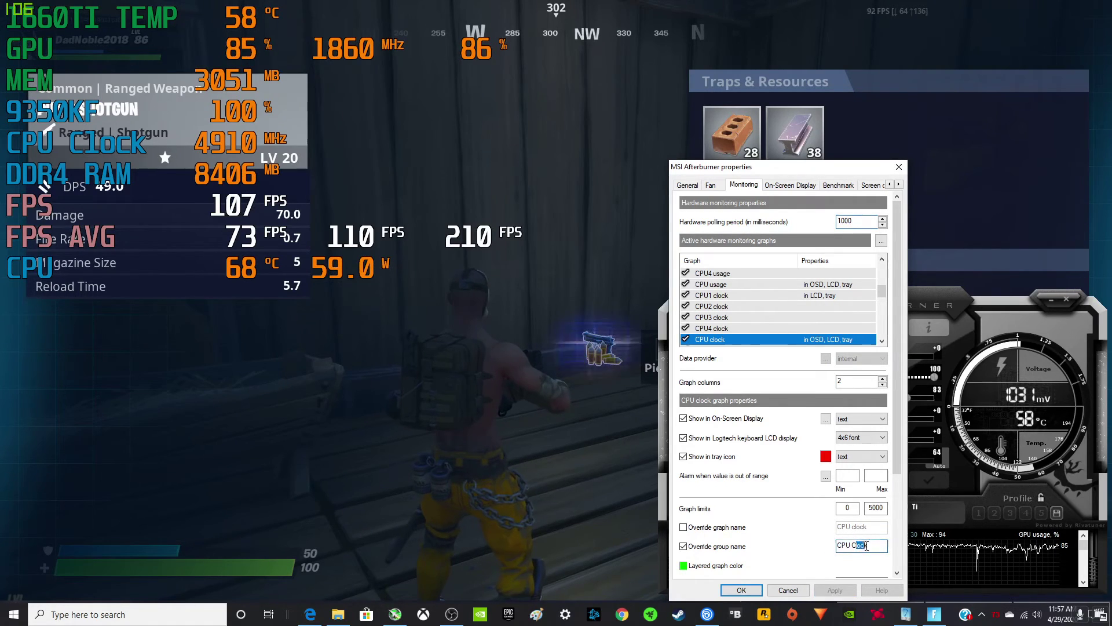
text(LO)
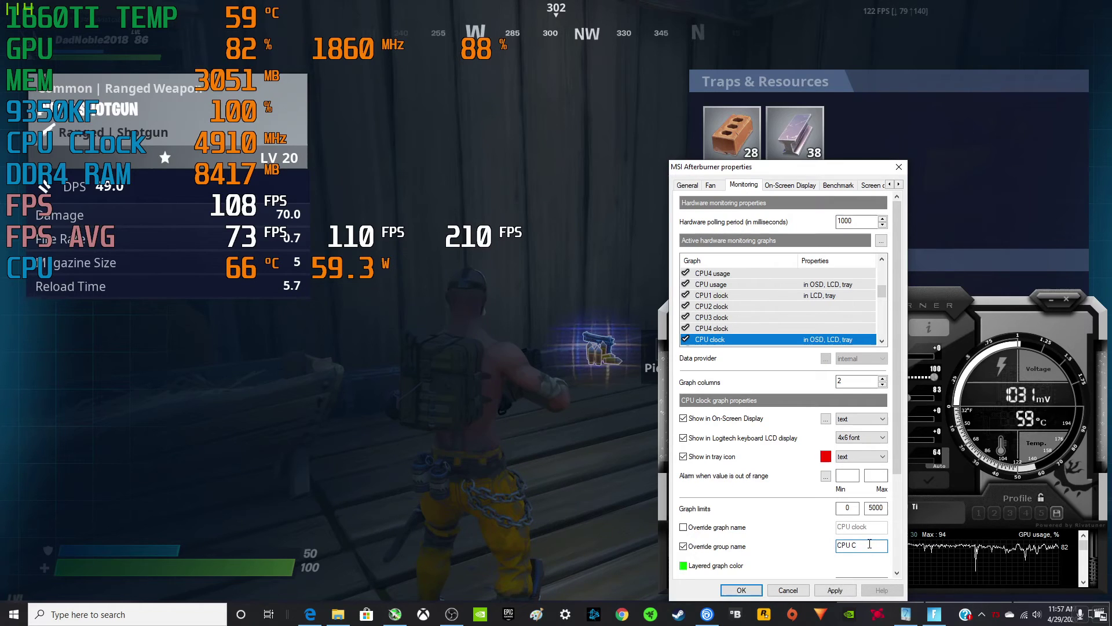
text(CK)
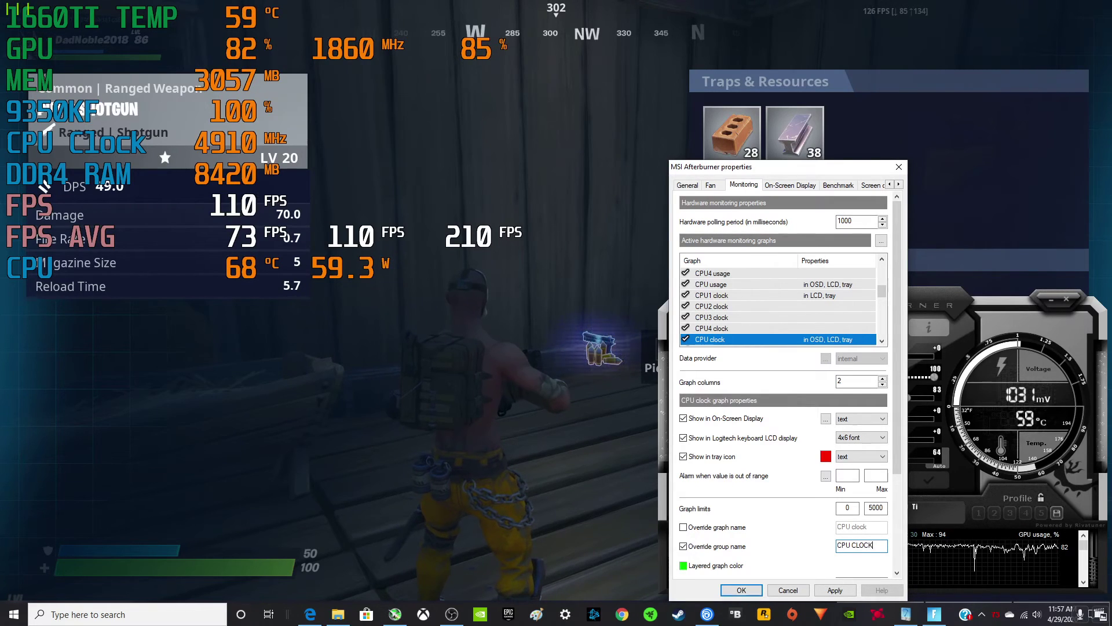
click(835, 589)
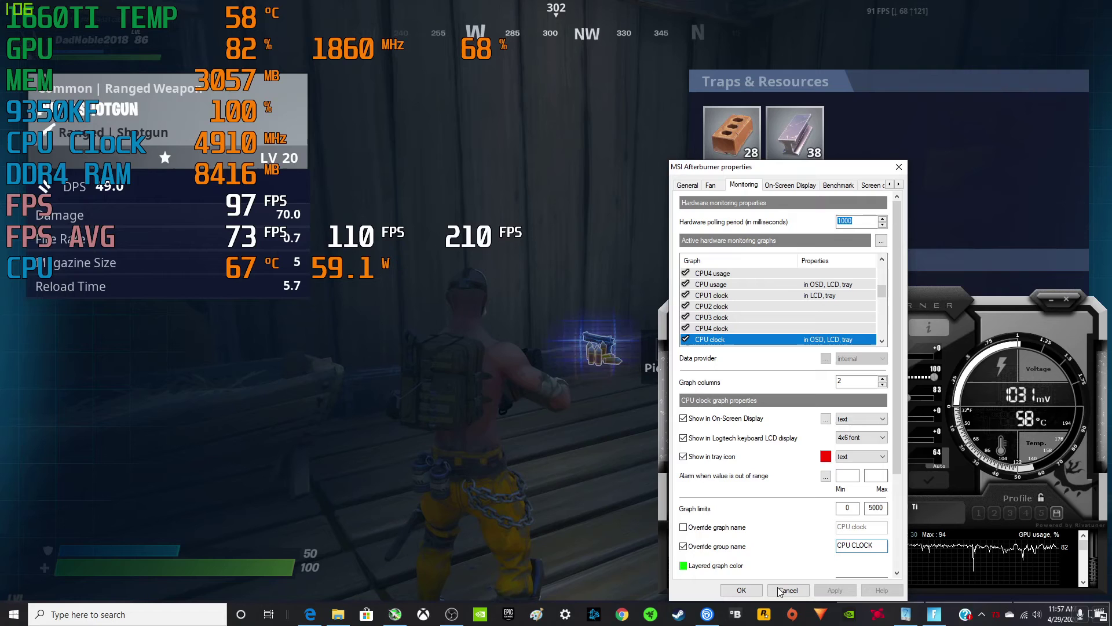
click(744, 590)
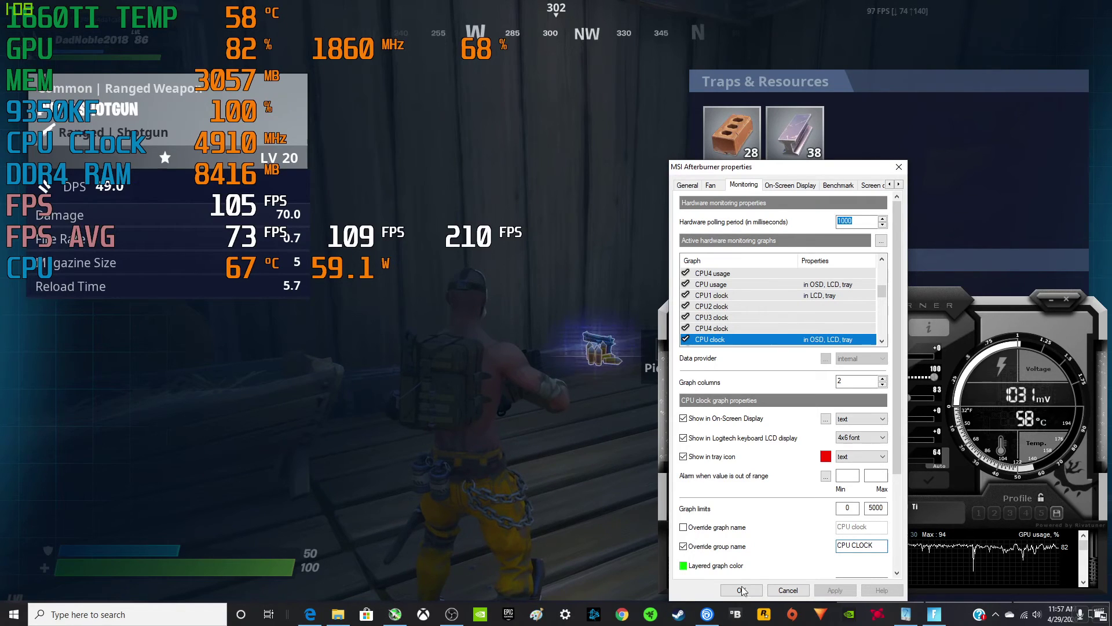